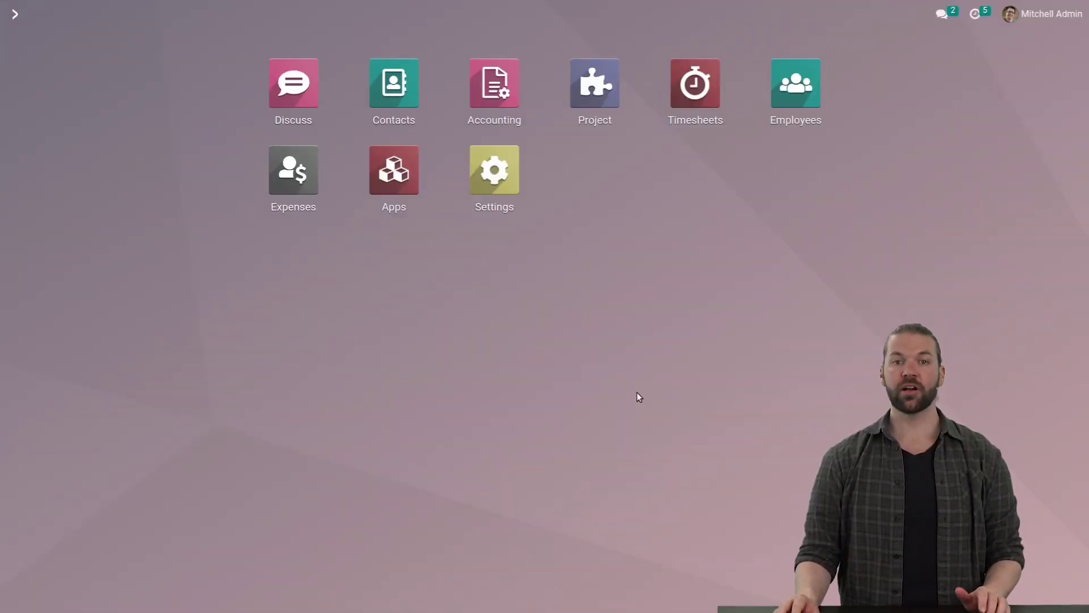
# Open the Accounting app from the Odoo home screen to reach its journals dashboard
pyautogui.click(489, 98)
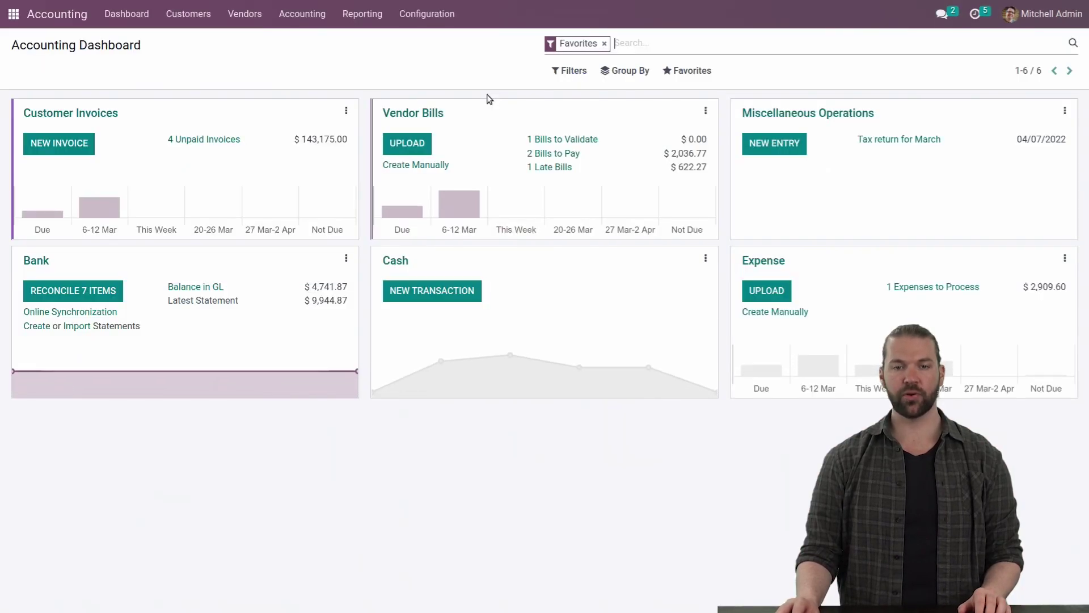
# Search the accounting settings for 'budget' and 'ana' to confirm Budget Management and Analytic Accounting are ticked
pyautogui.click(426, 17)
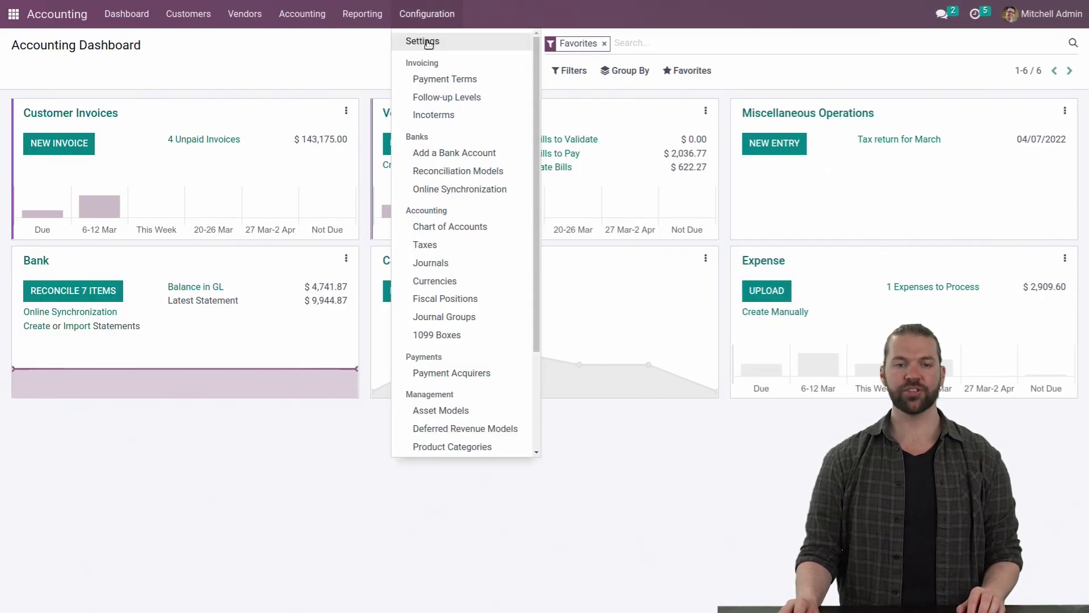
pyautogui.click(427, 42)
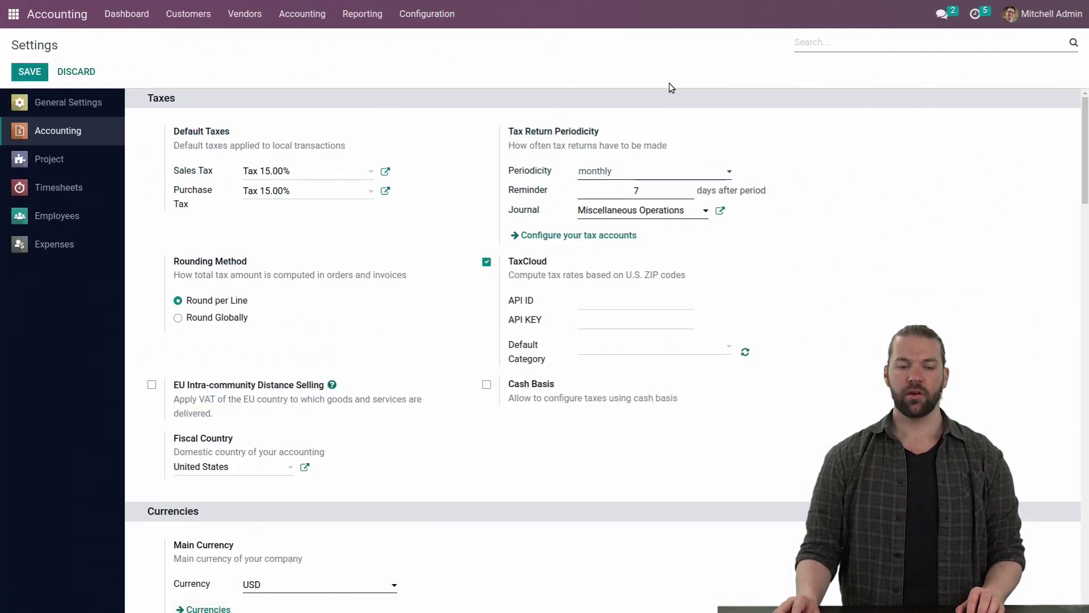
pyautogui.write('budget')
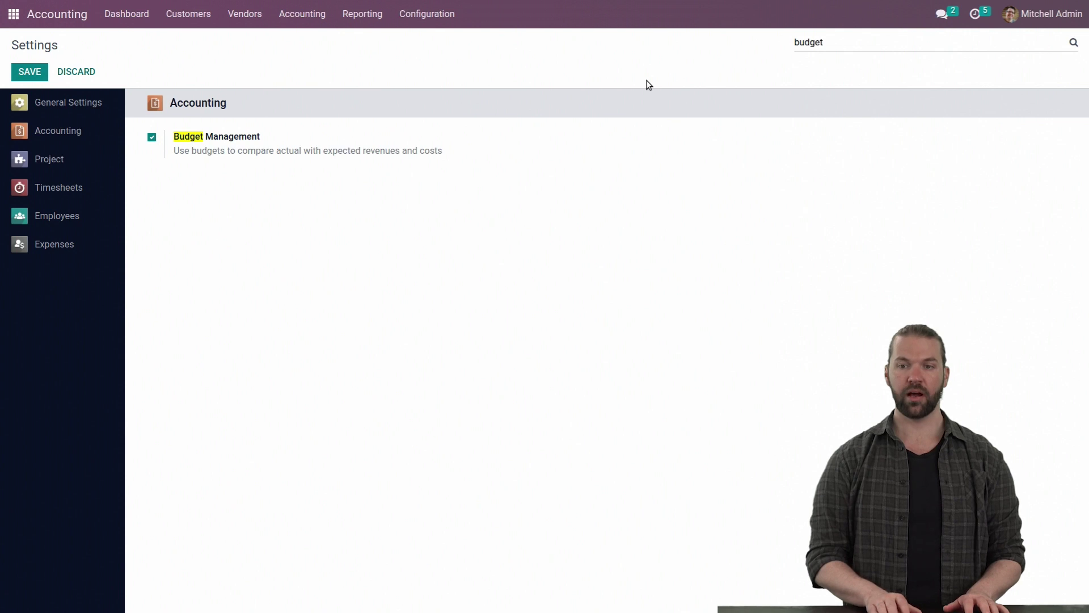
pyautogui.hotkey('ctrl', 'a')
pyautogui.write('ana')
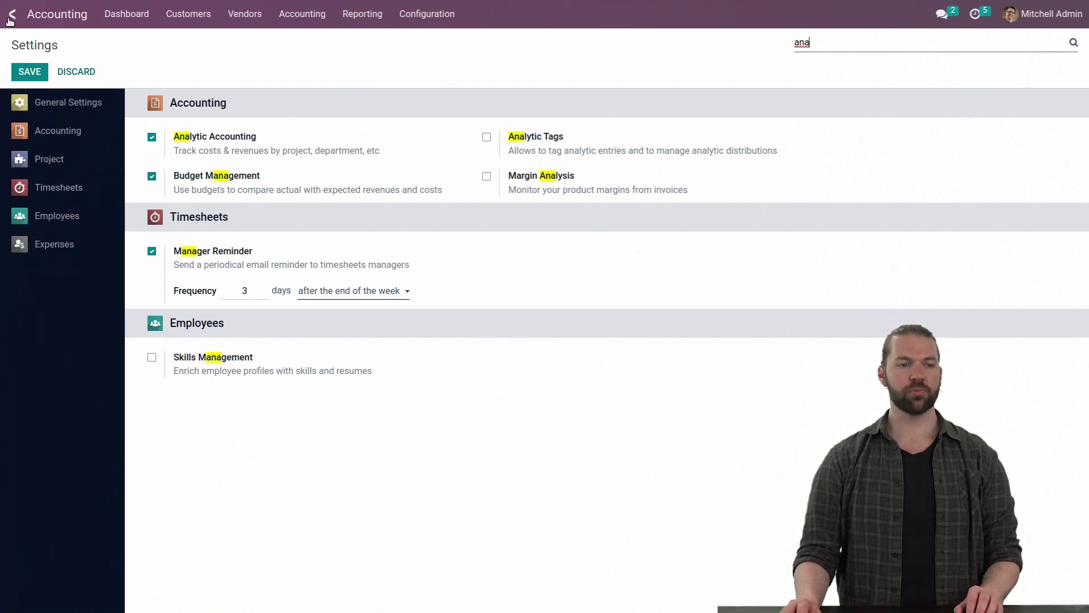
# Open the Project app from the home screen with the '/proje' command
pyautogui.click(9, 19)
pyautogui.write('/proje')
pyautogui.press('Return')
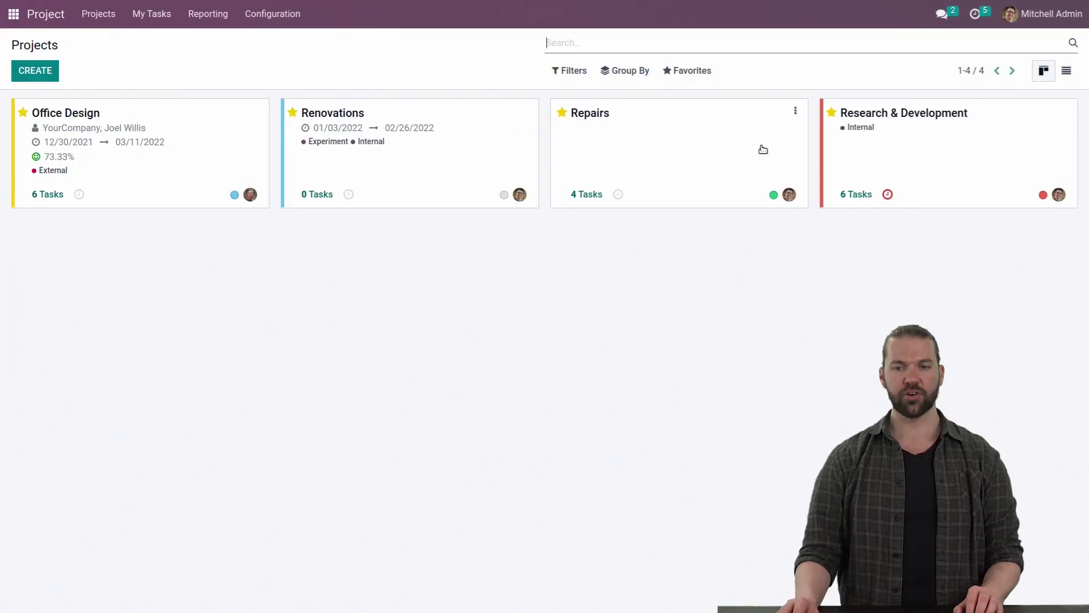
# Edit the Repairs project, confirm its analytic account is Repairs, save it, and return home
pyautogui.click(796, 111)
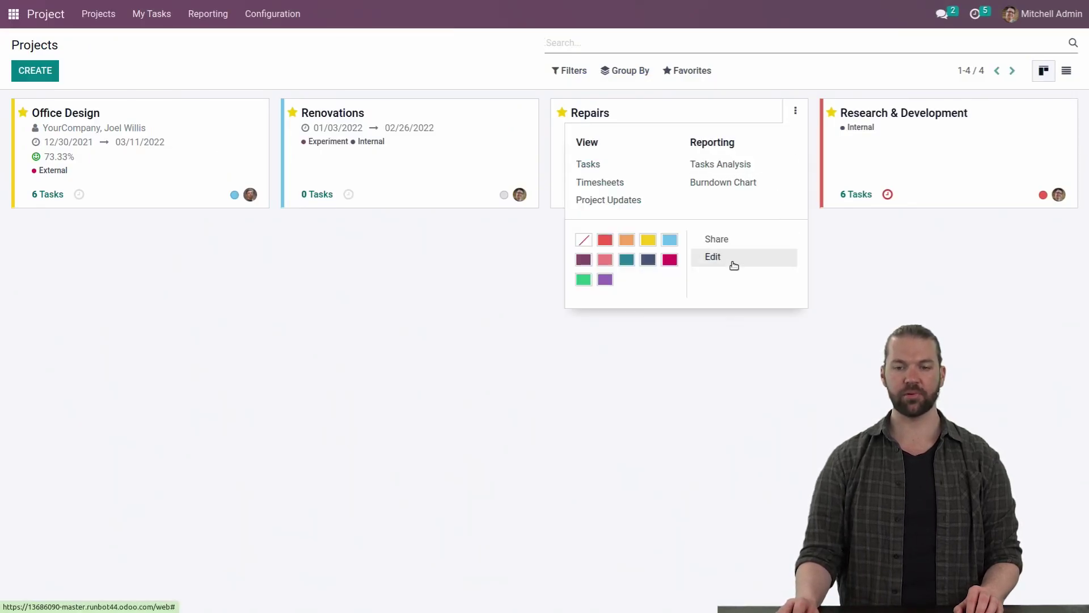
pyautogui.click(734, 265)
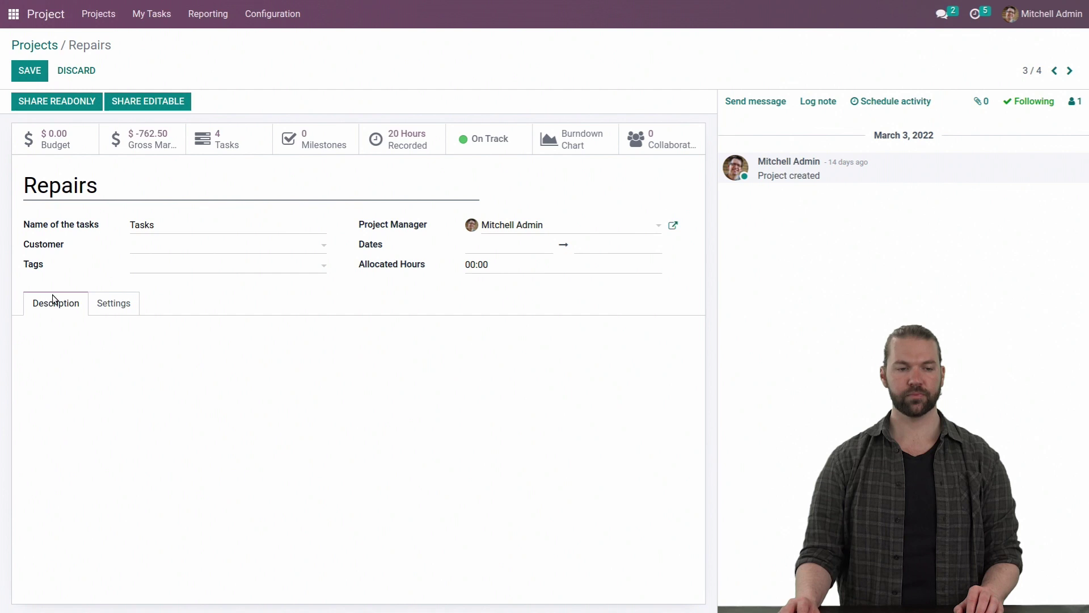
pyautogui.click(124, 308)
pyautogui.moveTo(183, 337); pyautogui.dragTo(150, 339)
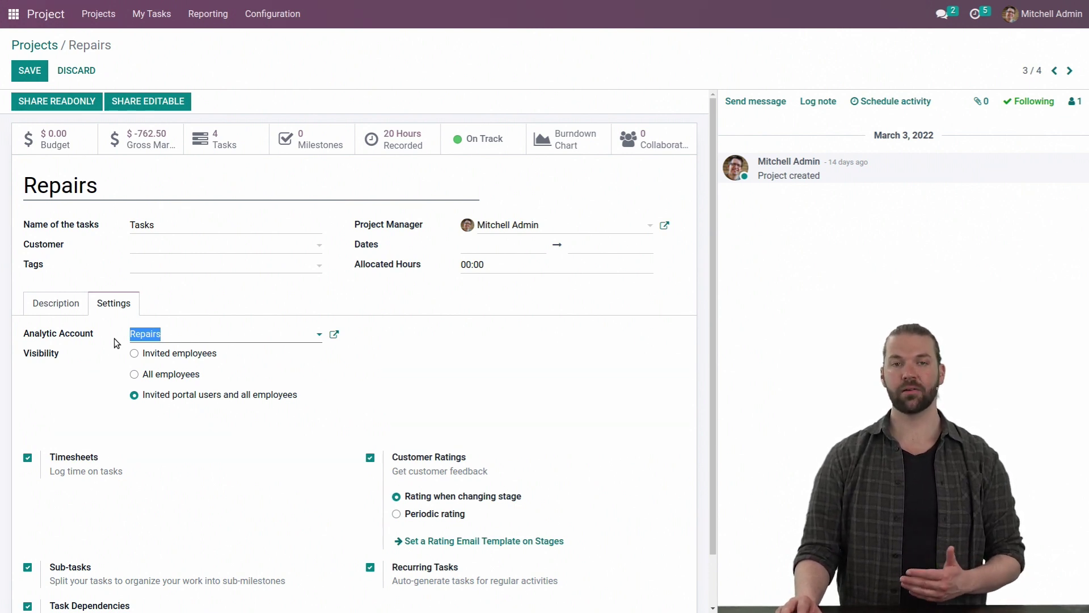
pyautogui.click(20, 73)
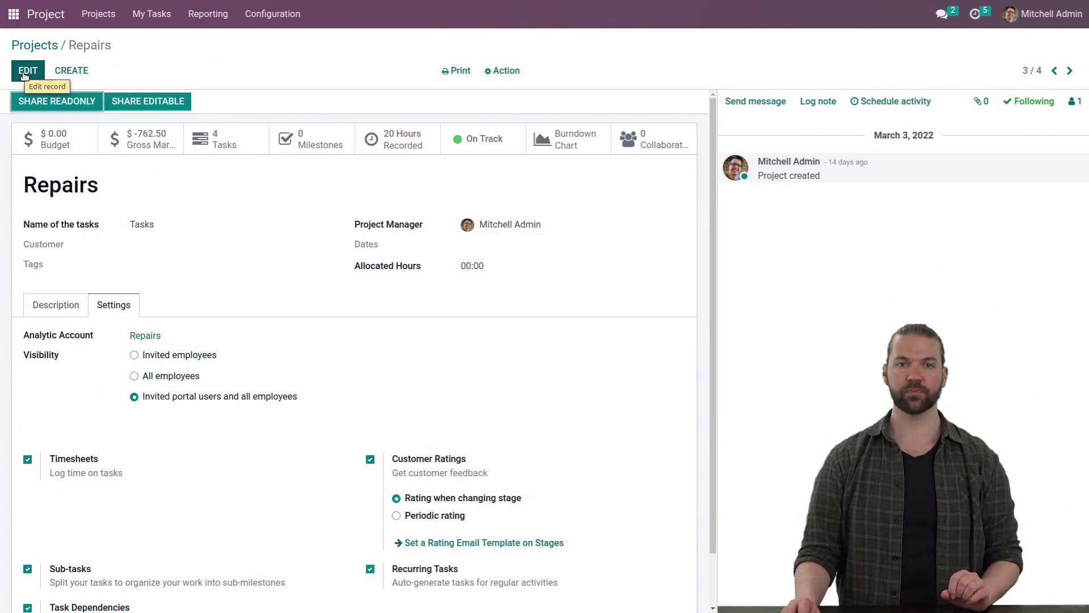
pyautogui.click(12, 15)
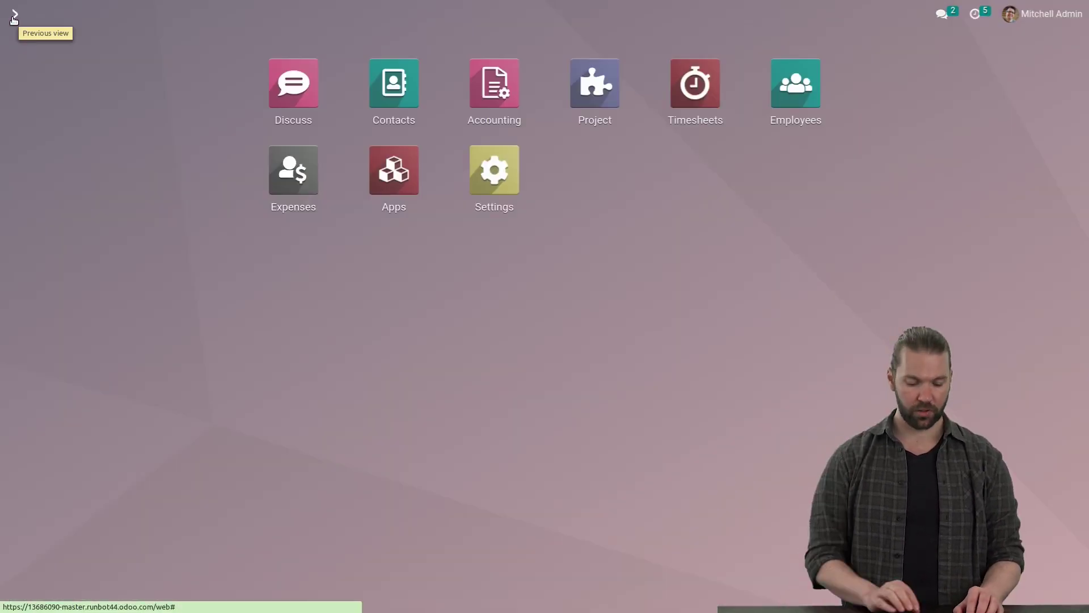
# Go to Accounting > Budgets and create a budget named 'Project x Budget 2022'
pyautogui.click(497, 96)
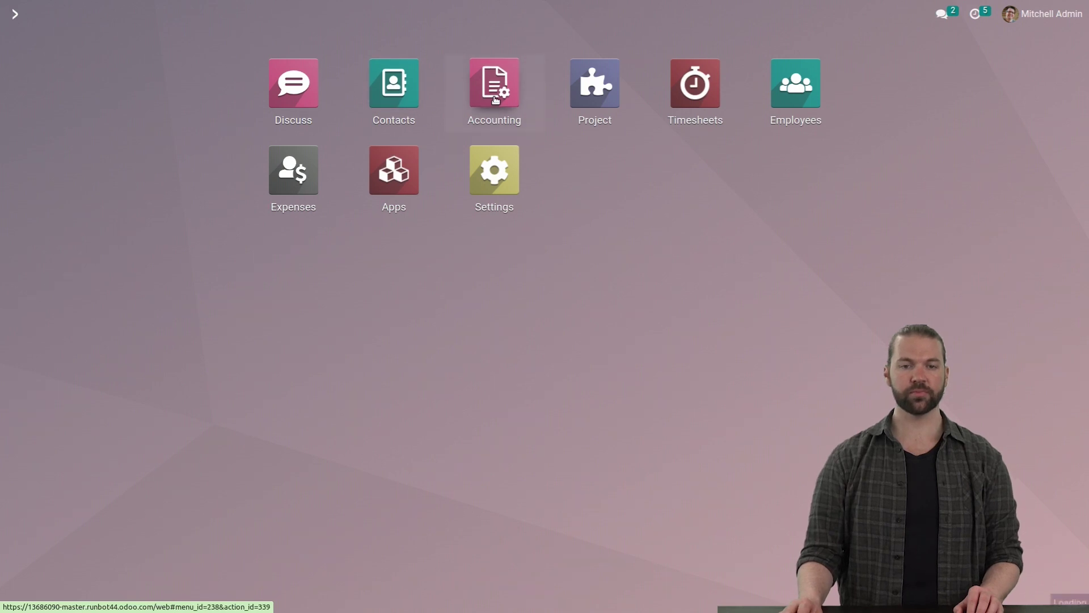
pyautogui.click(307, 23)
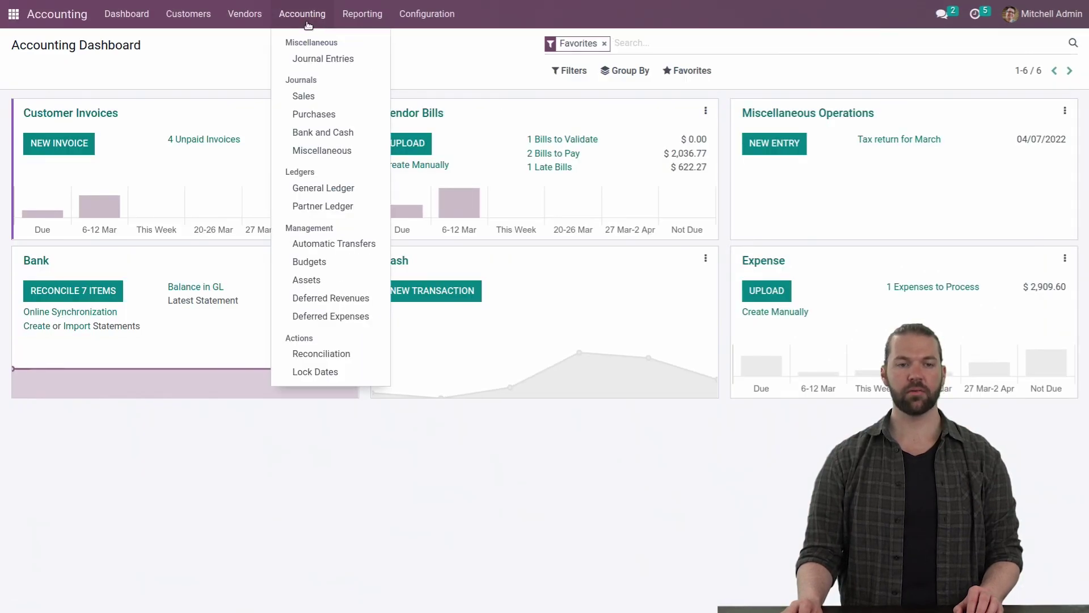
pyautogui.click(331, 264)
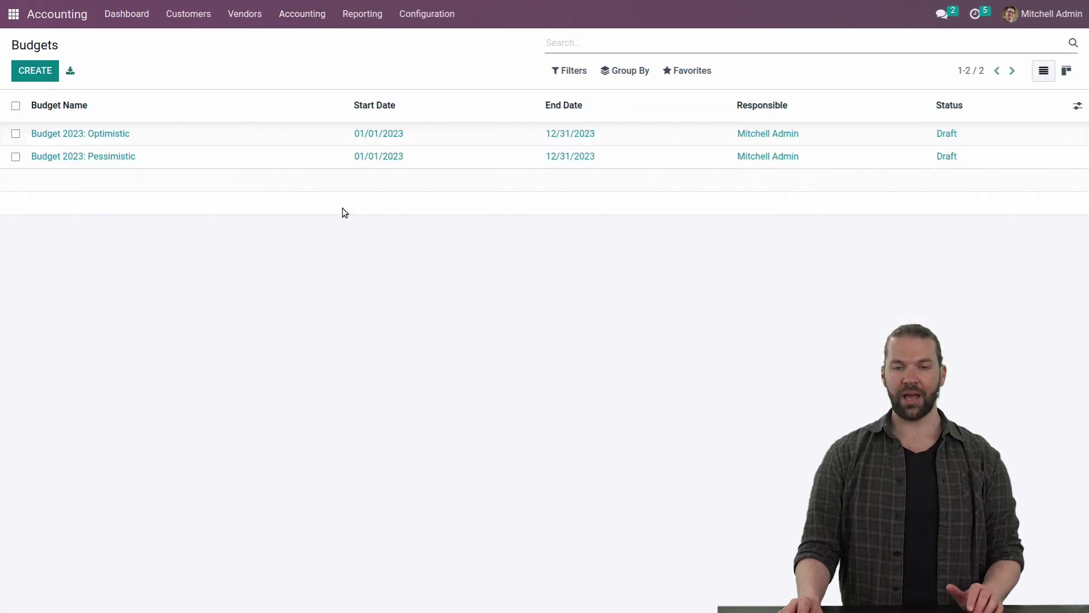
pyautogui.click(46, 74)
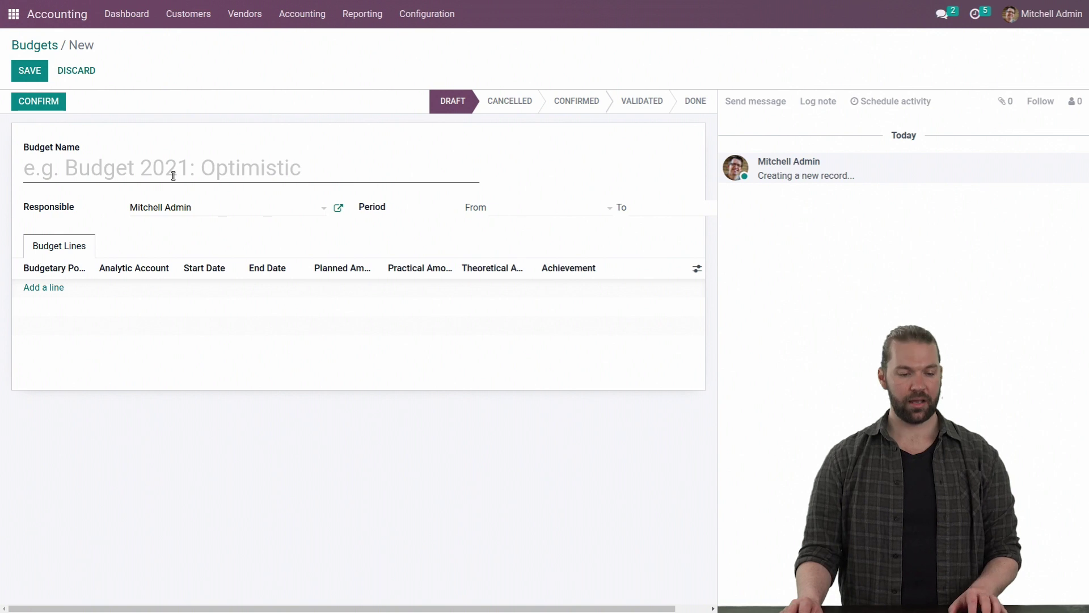
pyautogui.write('Project x Budget 2022')
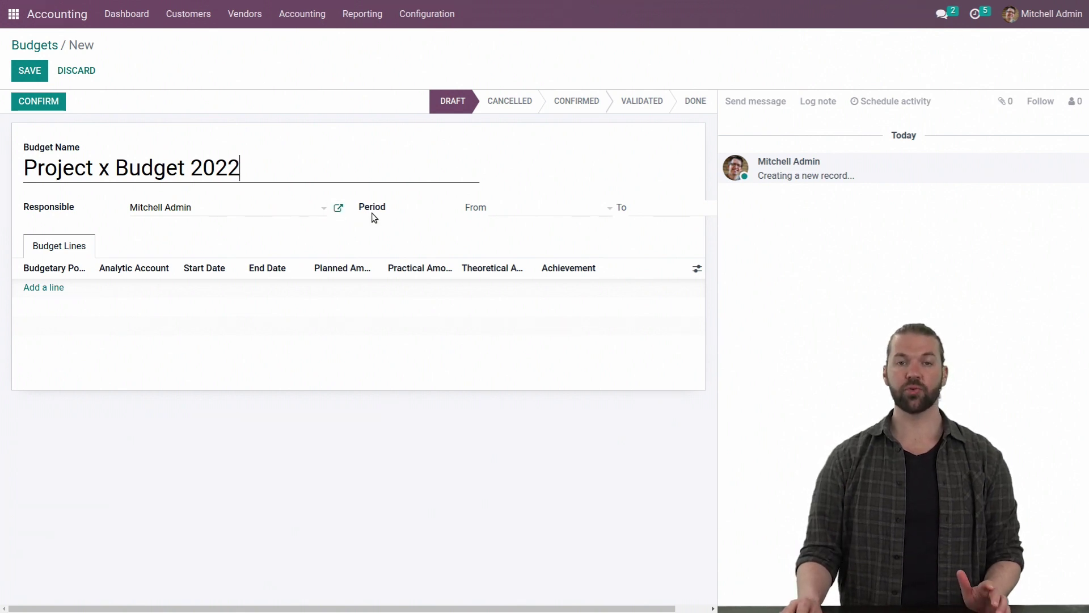
pyautogui.moveTo(393, 209); pyautogui.dragTo(370, 210)
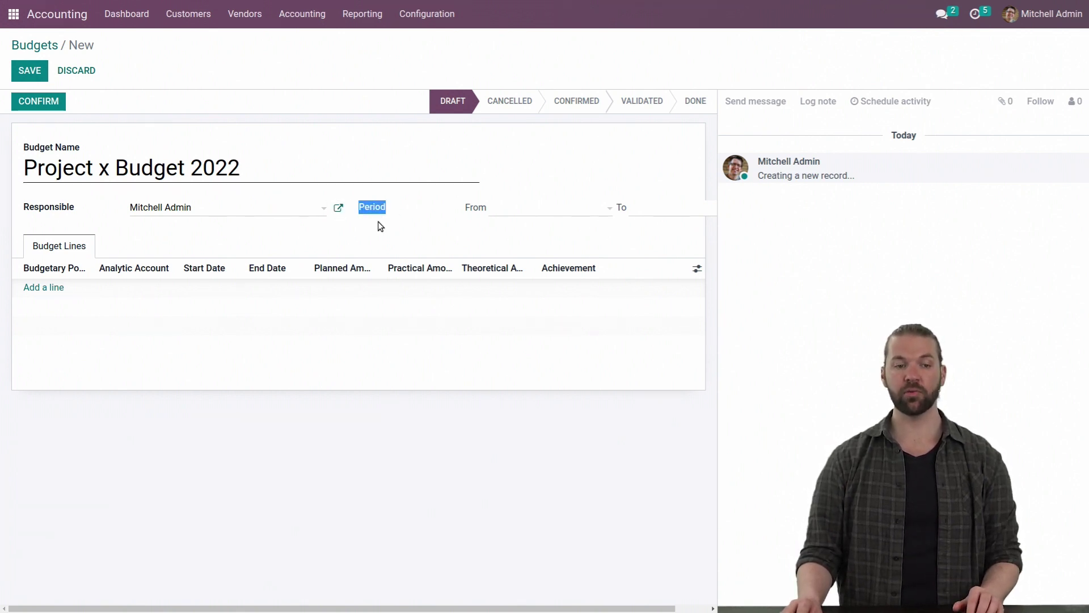
# Set the budget period start date to 01/01/2022
pyautogui.click(512, 211)
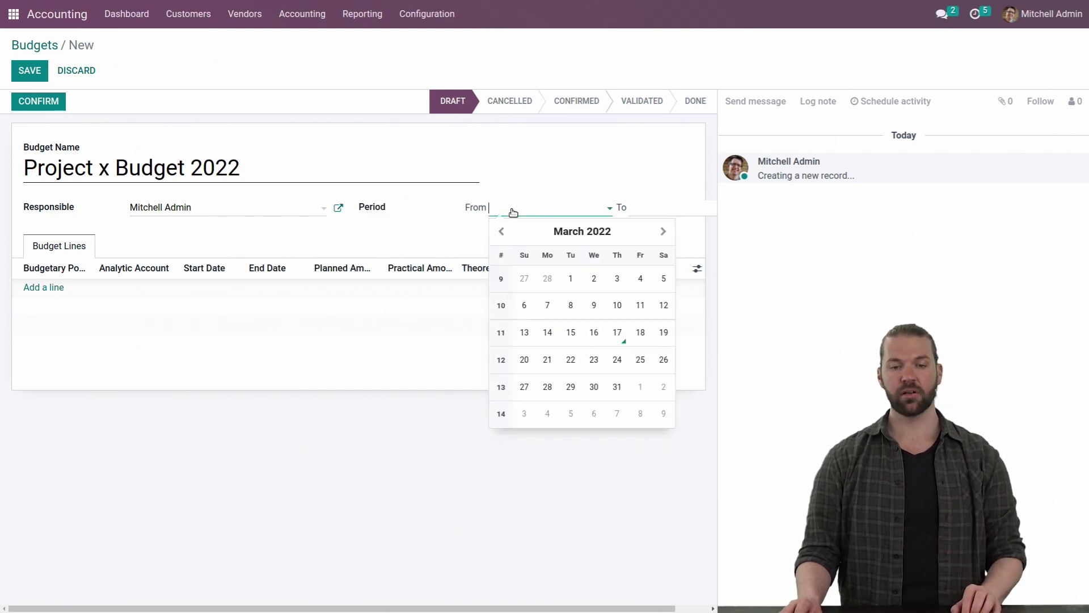
pyautogui.click(441, 231)
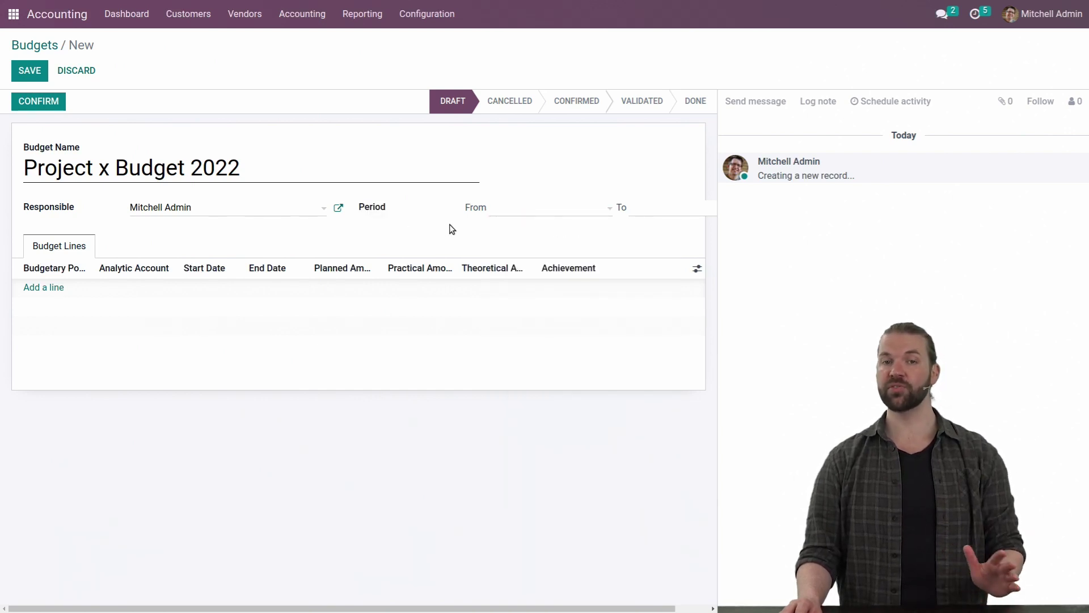
pyautogui.click(505, 211)
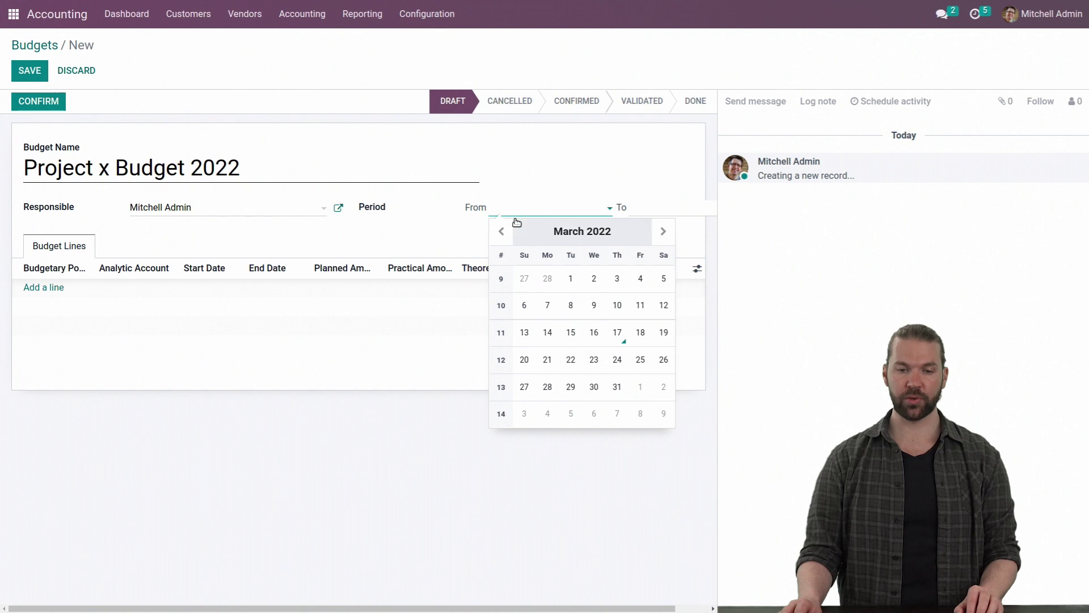
pyautogui.click(546, 231)
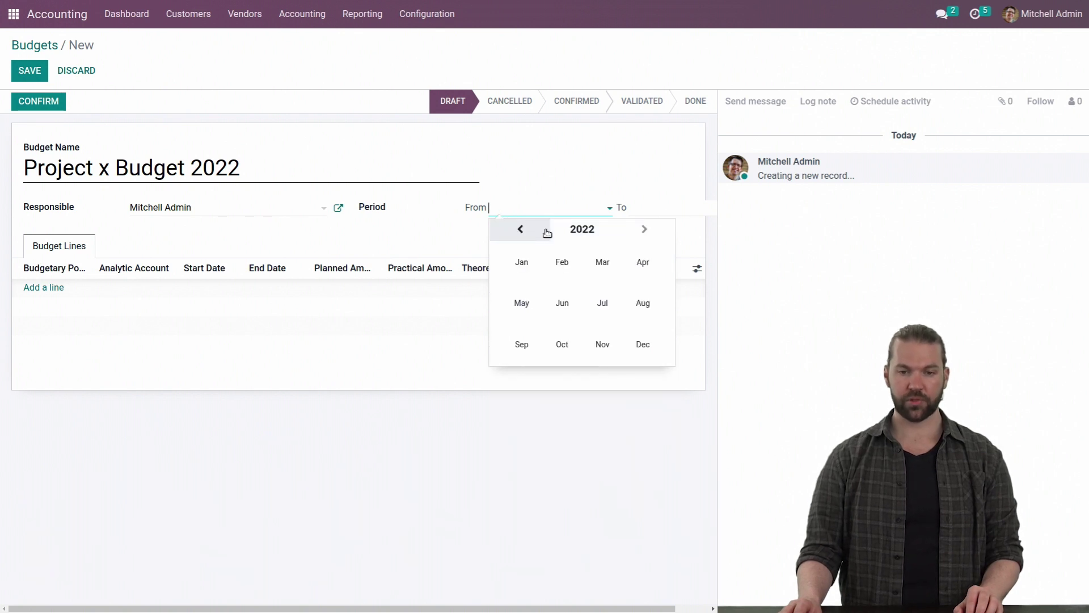
pyautogui.click(530, 269)
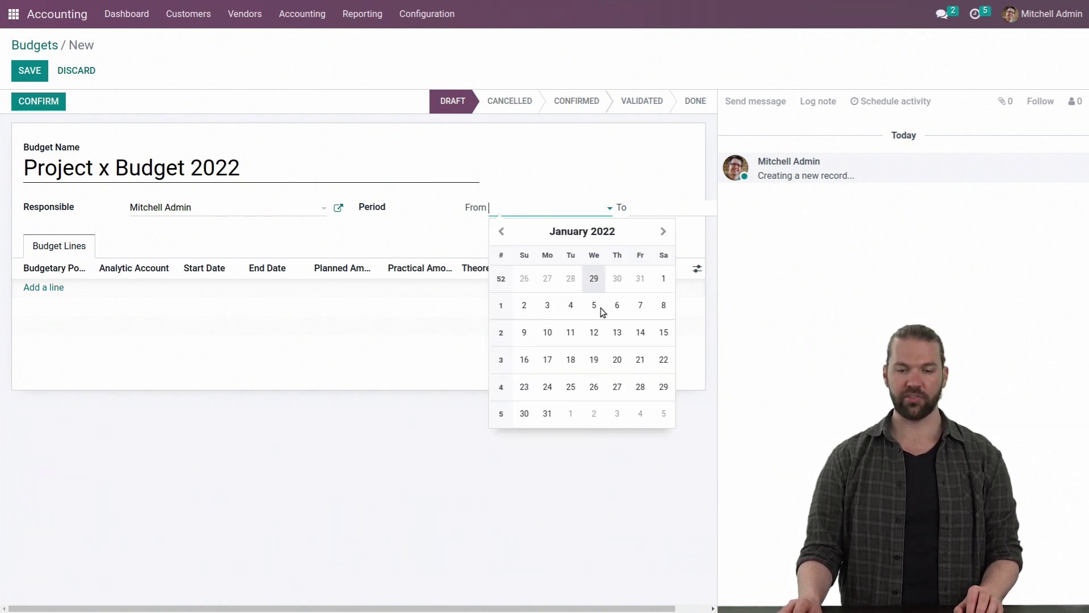
pyautogui.click(661, 282)
# Set the budget period end date to 12/31/2022
pyautogui.click(659, 211)
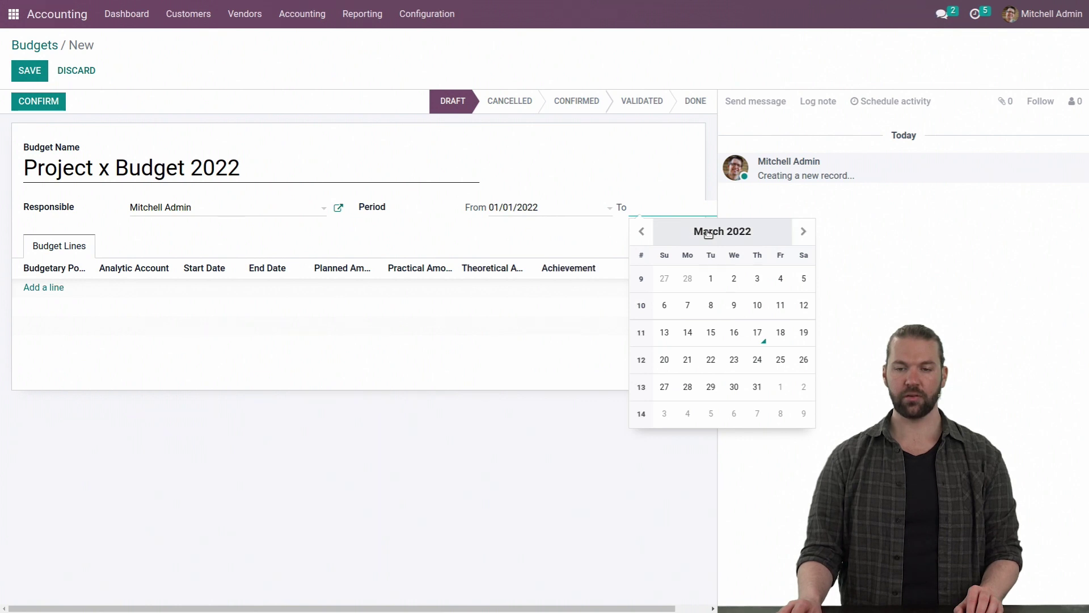
pyautogui.click(708, 234)
pyautogui.click(780, 341)
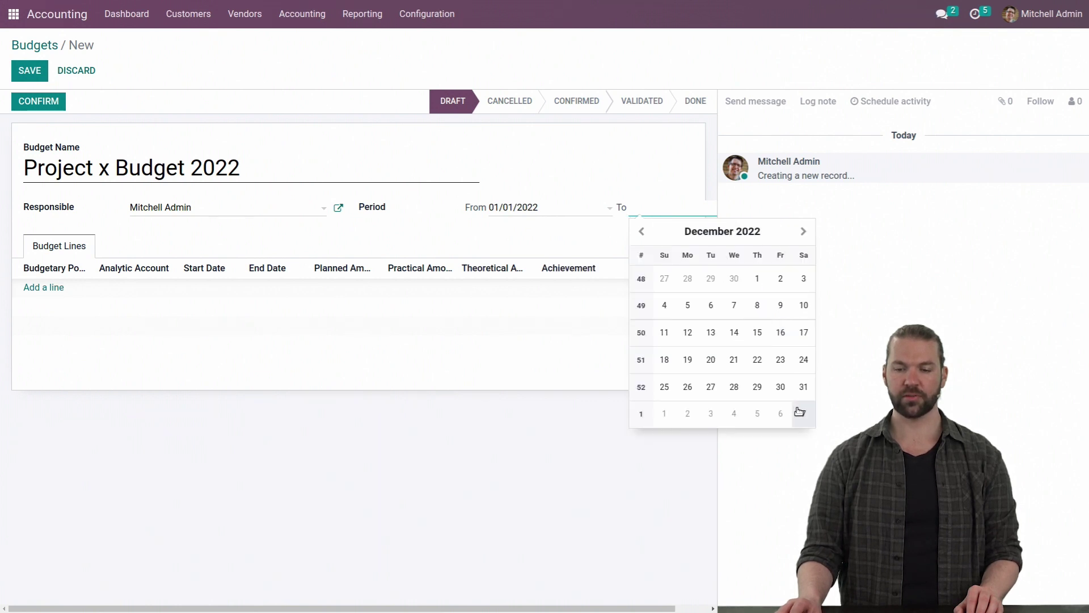
pyautogui.click(804, 387)
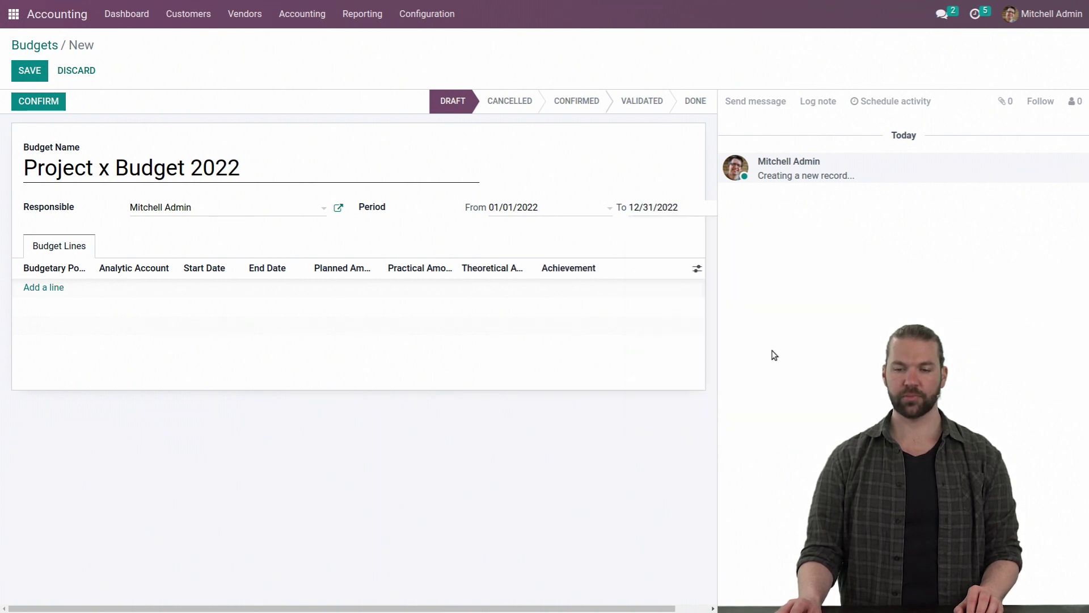
# Add a budget line with the Expenses budgetary position, verifying it covers 808080 Project Expenses
pyautogui.click(33, 289)
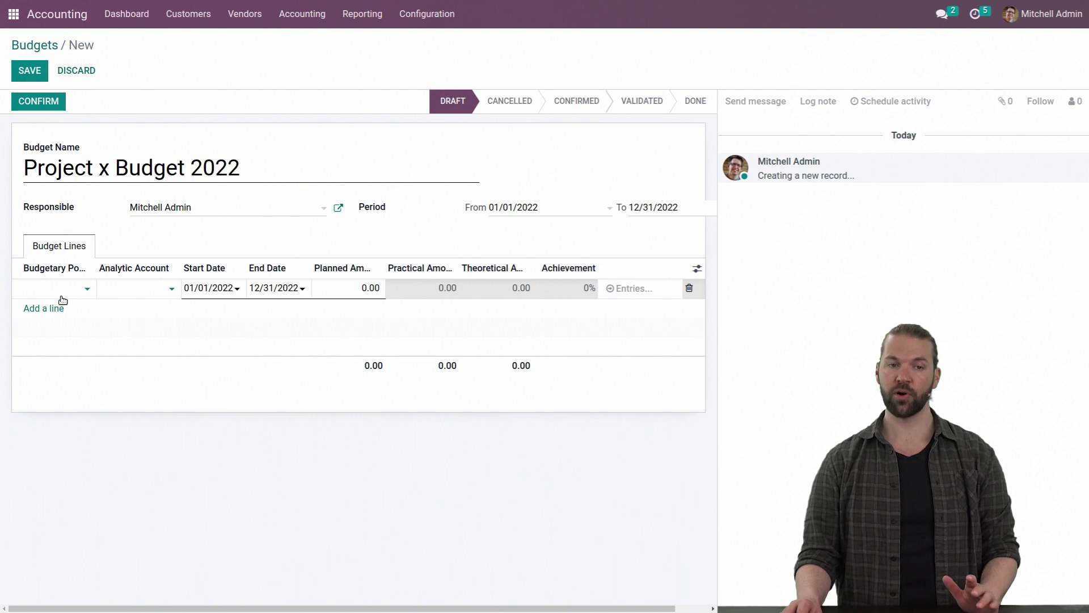
pyautogui.click(77, 292)
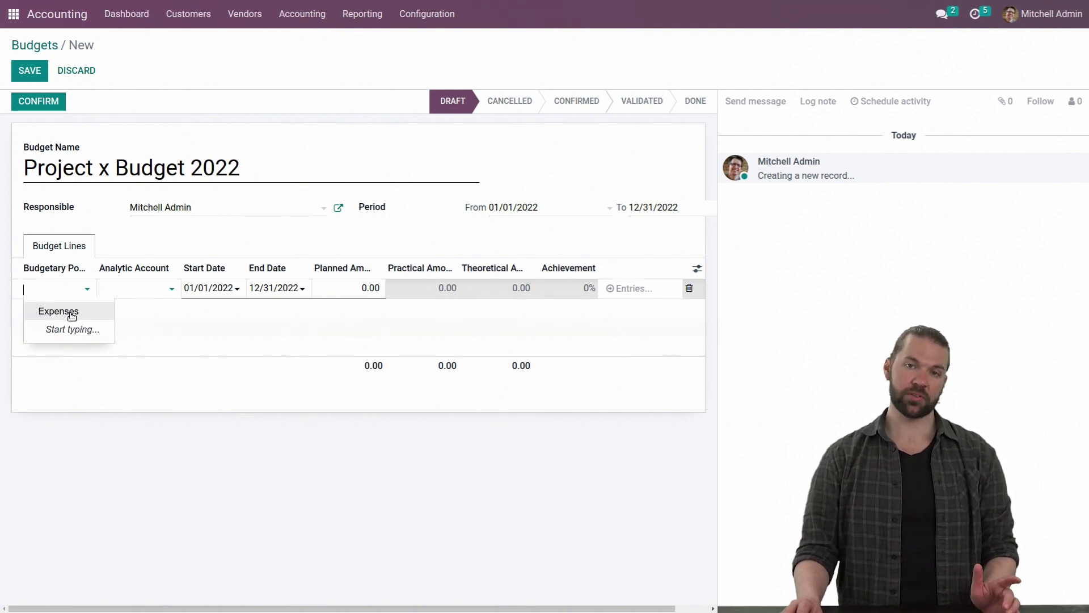
pyautogui.click(71, 313)
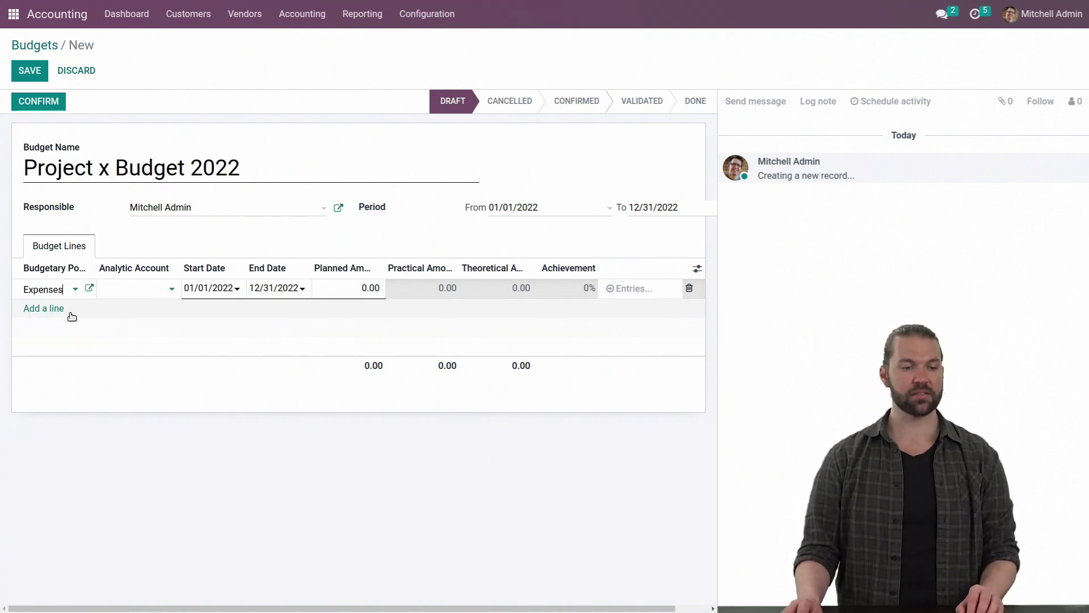
pyautogui.click(89, 289)
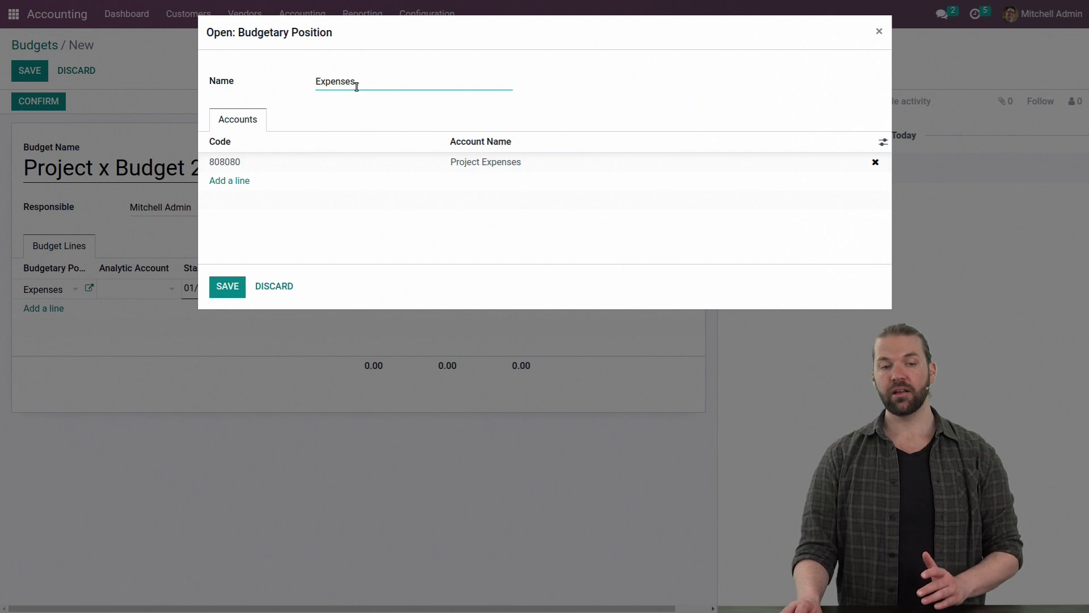
pyautogui.moveTo(355, 83); pyautogui.dragTo(287, 85)
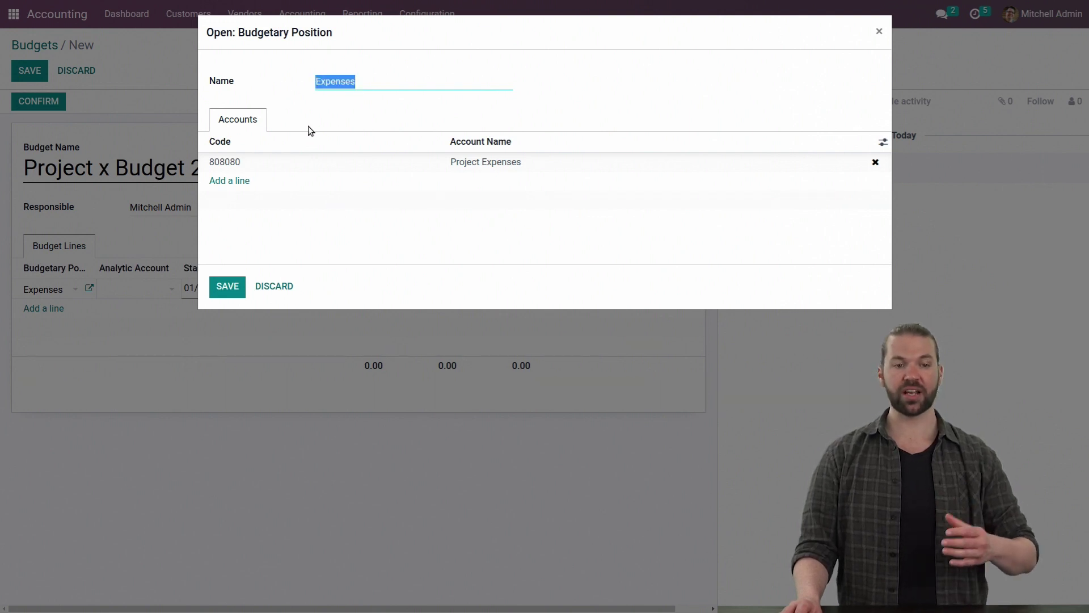
pyautogui.click(232, 287)
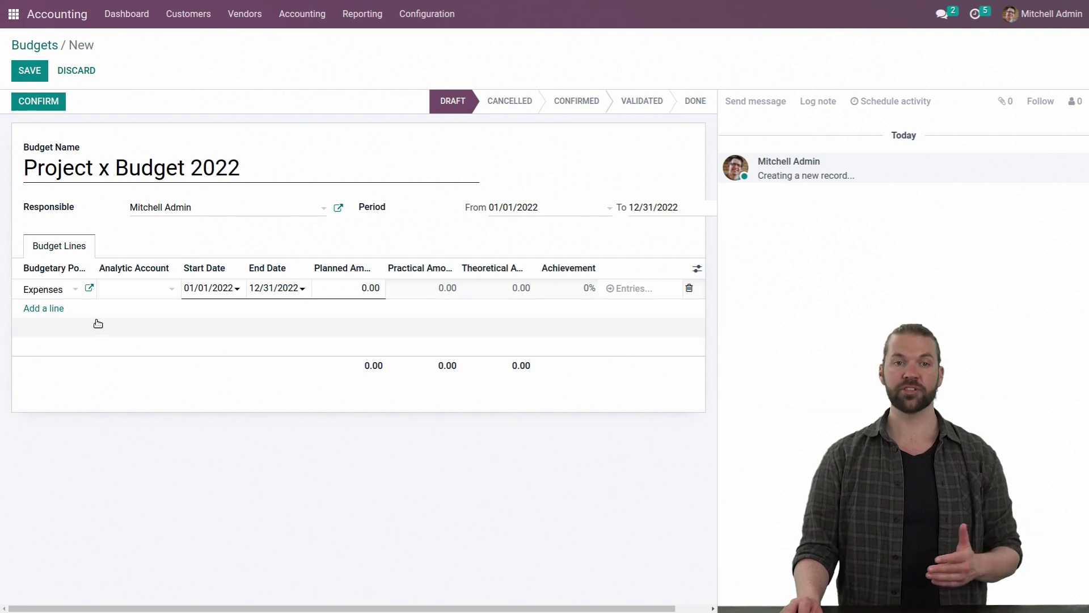
pyautogui.click(130, 291)
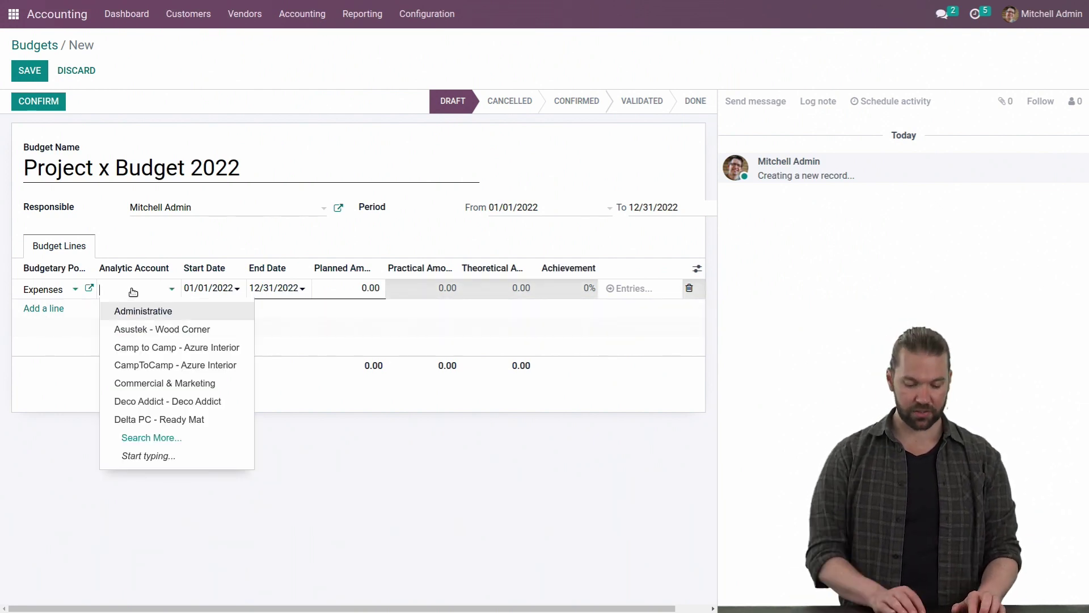
# Charge the Expenses line to Repairs, set its planned amount to -1000, and save the budget
pyautogui.write('rep')
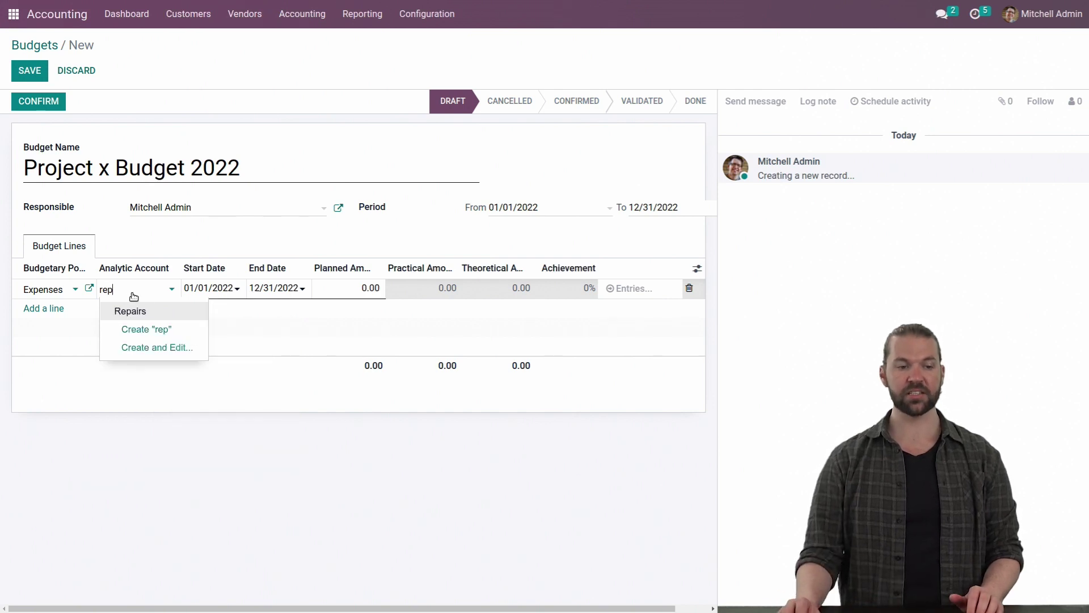
pyautogui.click(132, 311)
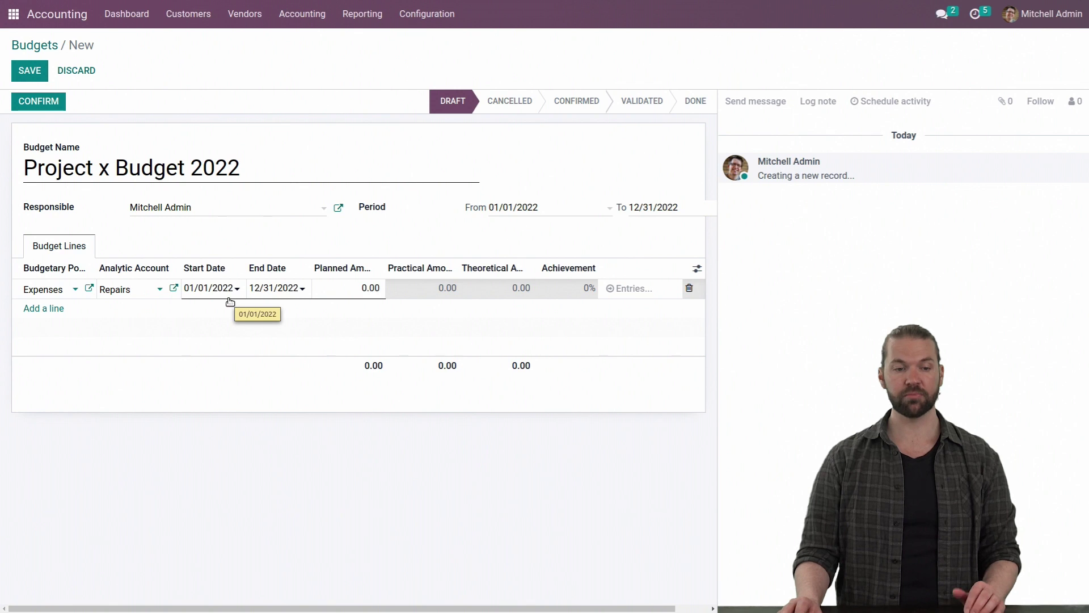
pyautogui.click(318, 288)
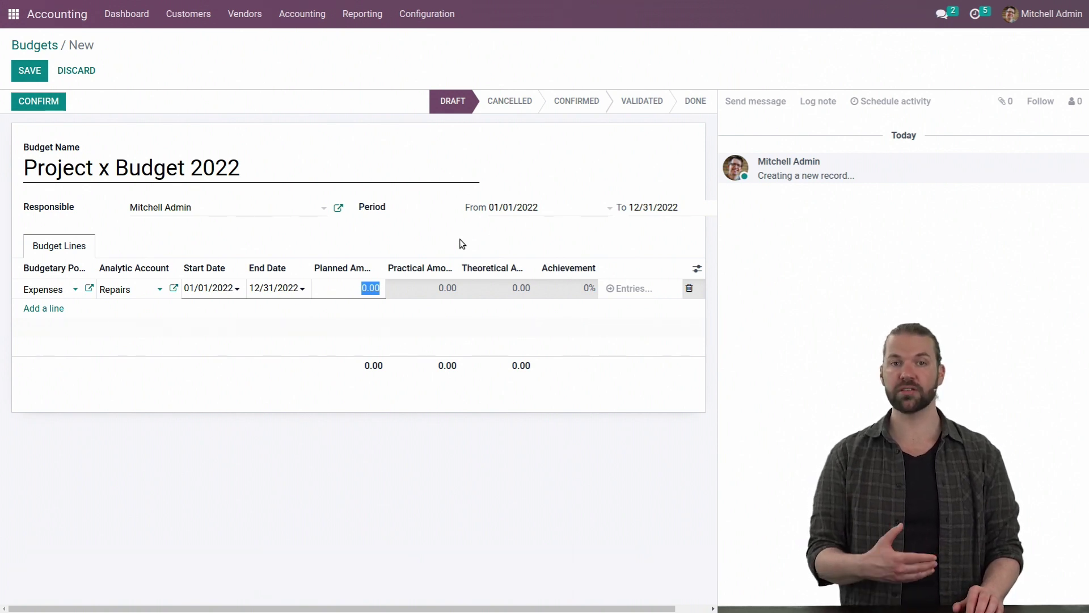
pyautogui.press('BackSpace')
pyautogui.write('-1000')
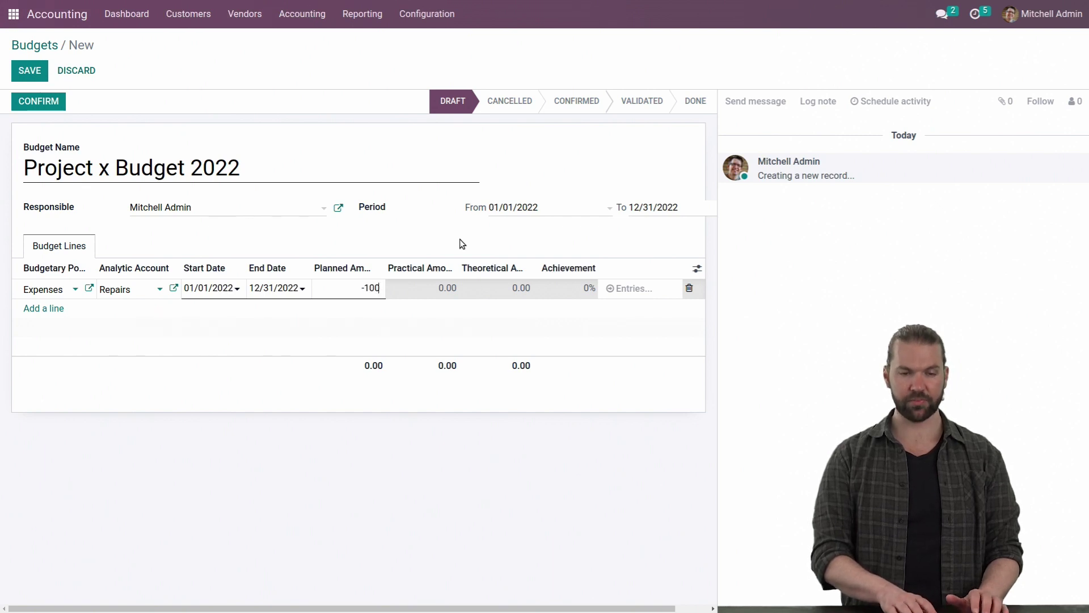
pyautogui.click(417, 255)
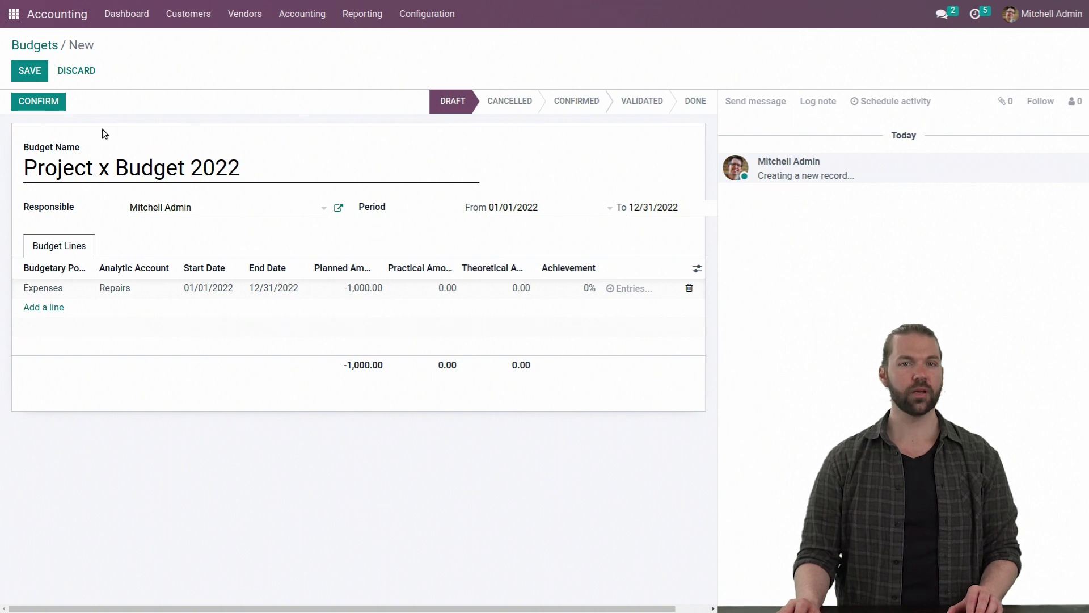
pyautogui.click(26, 70)
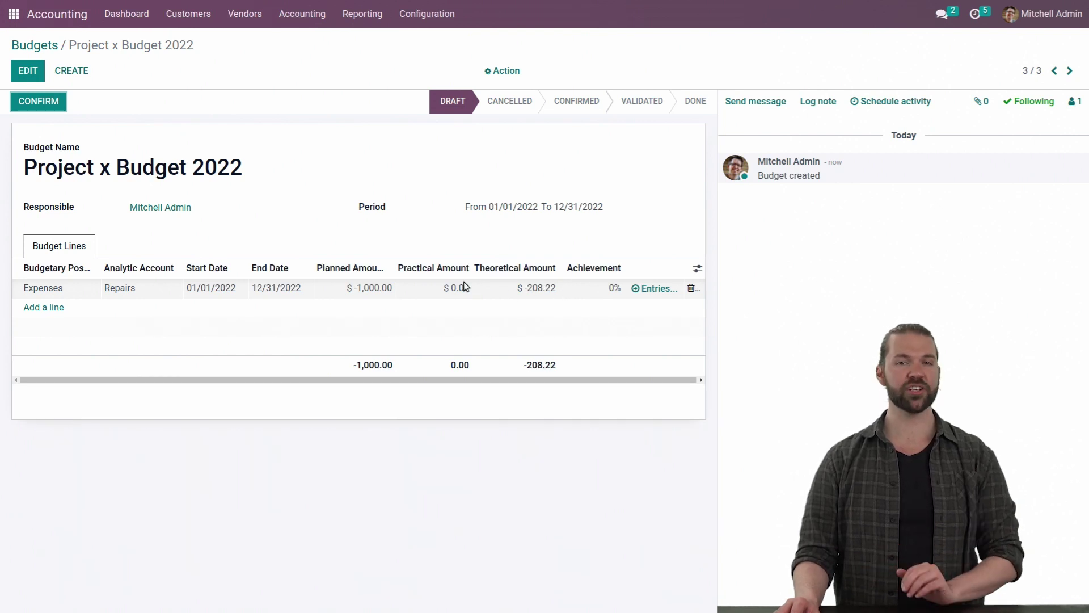
# Confirm and approve Project x Budget 2022 so it becomes Validated, then return home
pyautogui.click(44, 103)
pyautogui.click(44, 103)
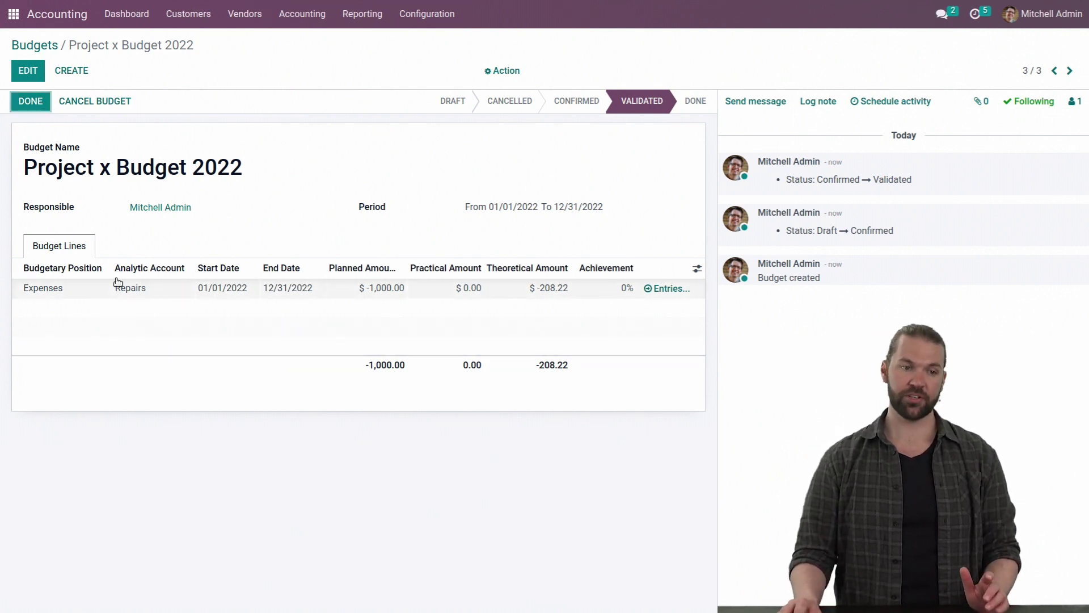
pyautogui.click(13, 25)
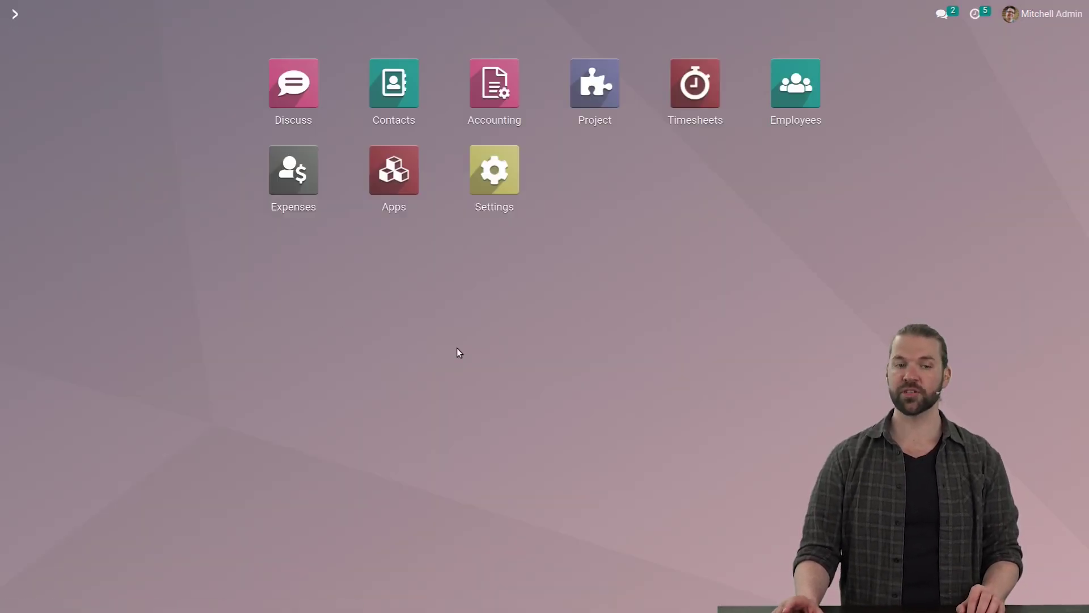
# In Expenses, start a 'Buy tools' expense using the [EXP_GEN] Expenses product
pyautogui.click(292, 200)
pyautogui.click(41, 69)
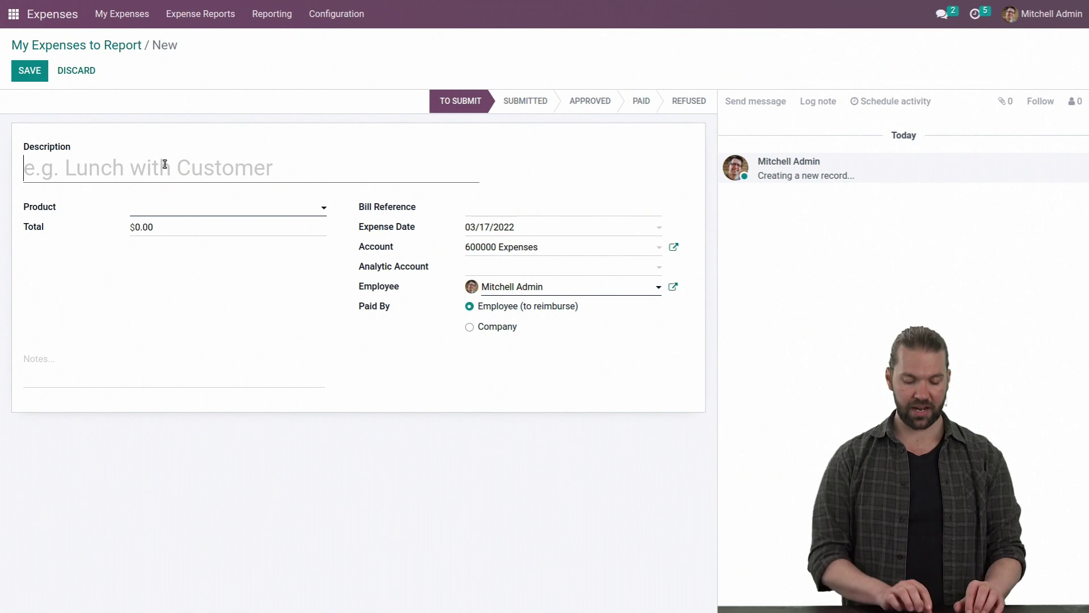
pyautogui.write('Buy tools')
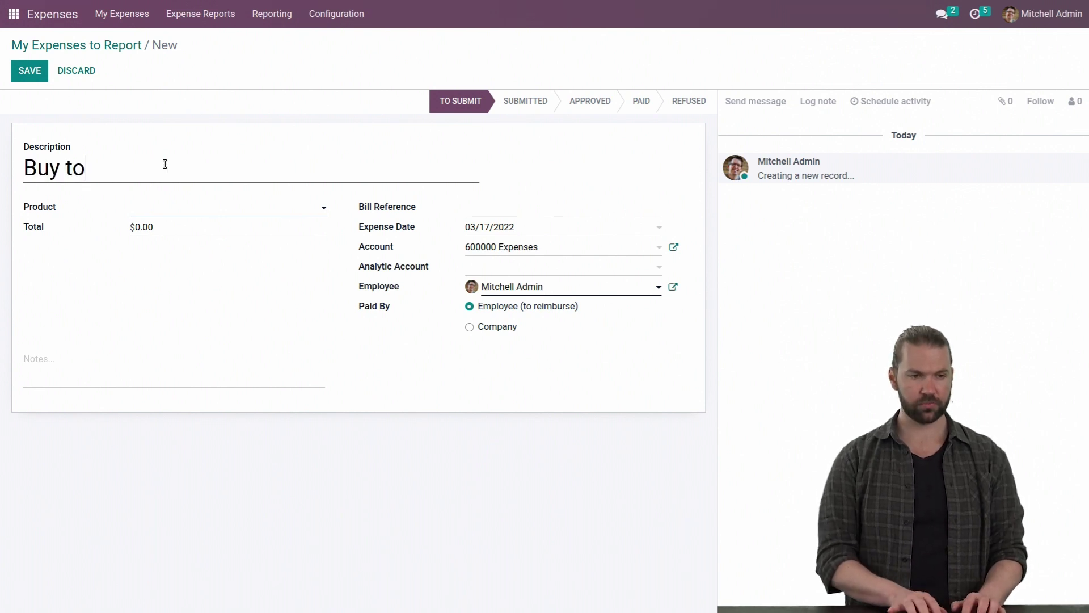
pyautogui.click(224, 215)
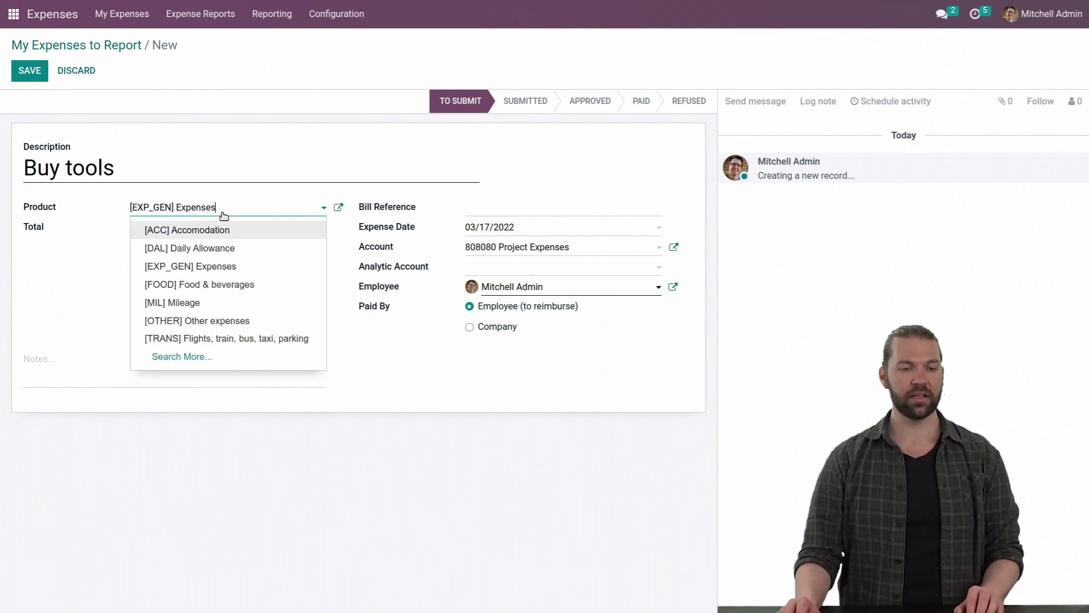
pyautogui.click(238, 268)
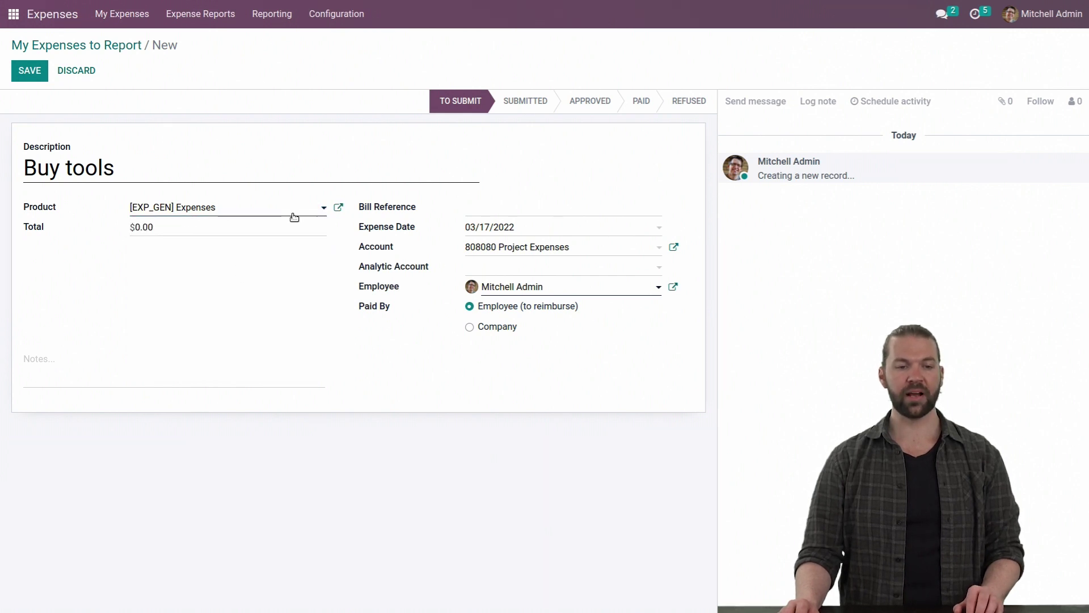
pyautogui.moveTo(233, 212); pyautogui.dragTo(104, 209)
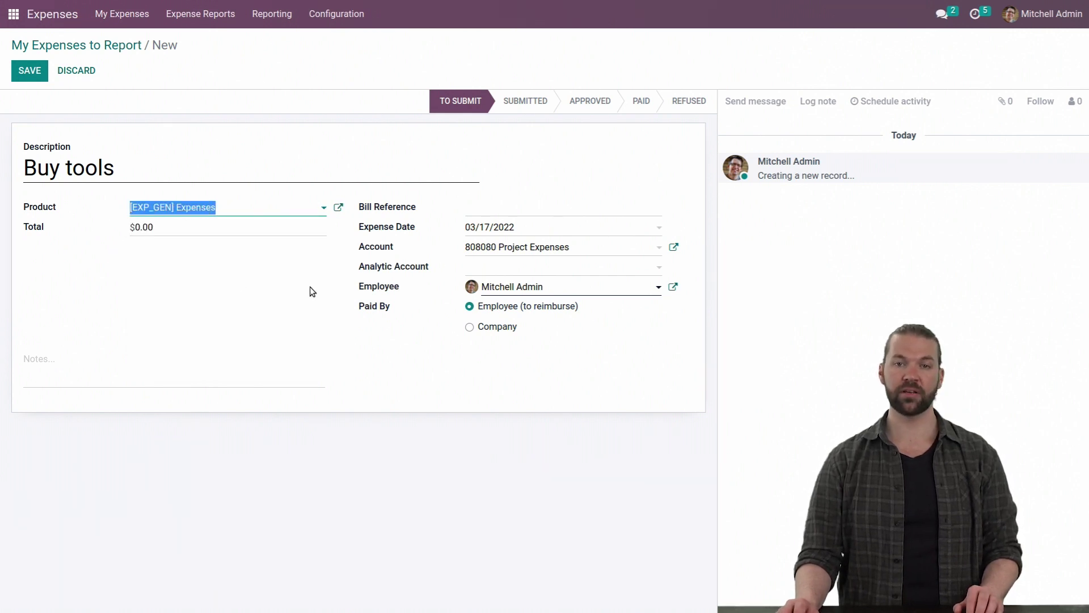
pyautogui.moveTo(393, 248); pyautogui.dragTo(360, 247)
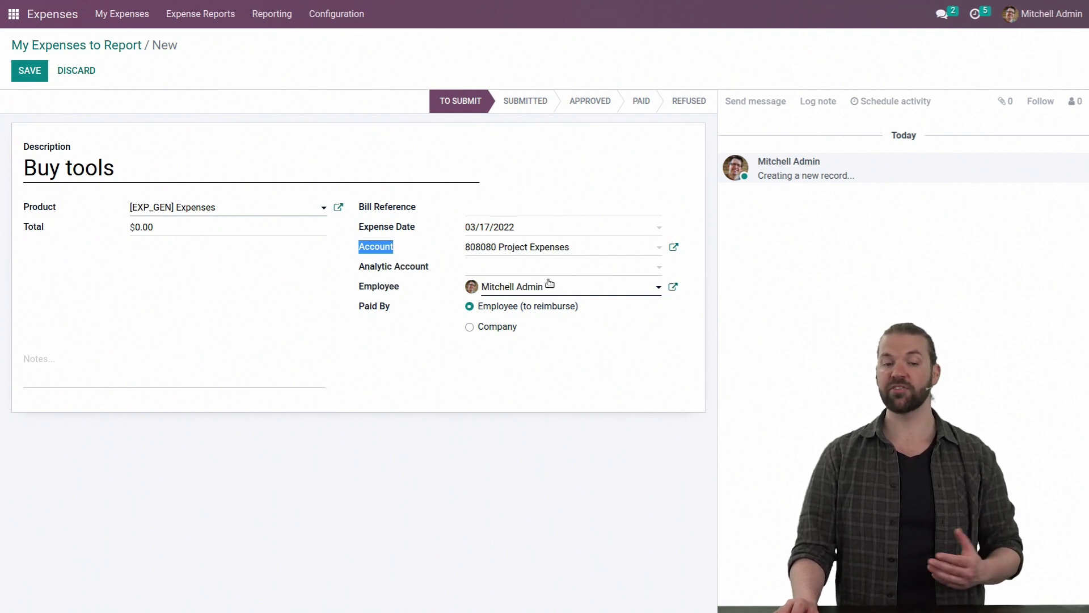
# Charge the Buy tools expense to the Repairs analytic account and save it
pyautogui.click(519, 229)
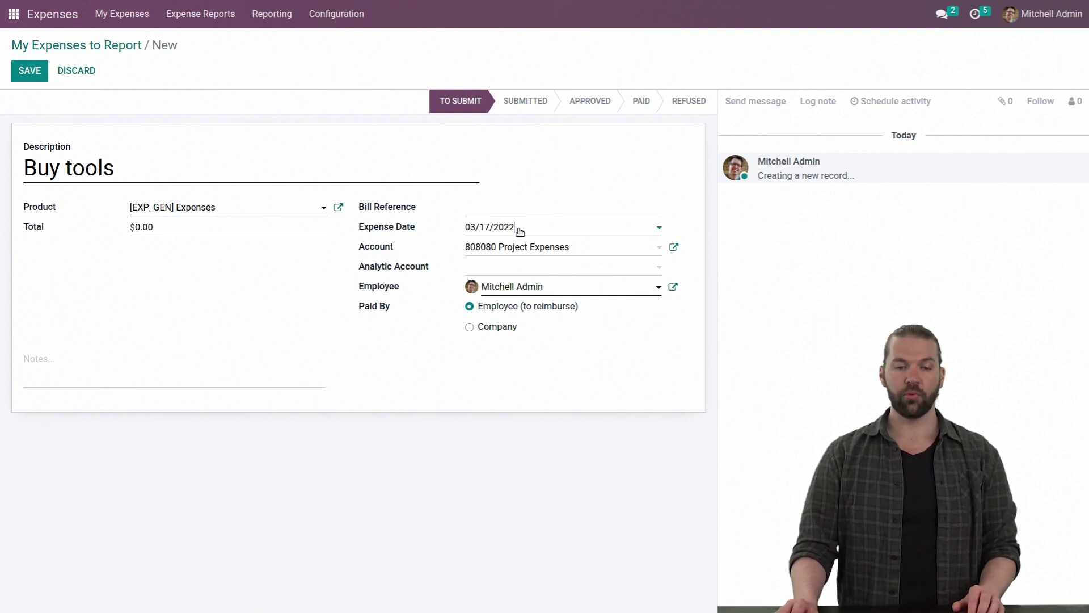
pyautogui.click(393, 287)
pyautogui.click(508, 267)
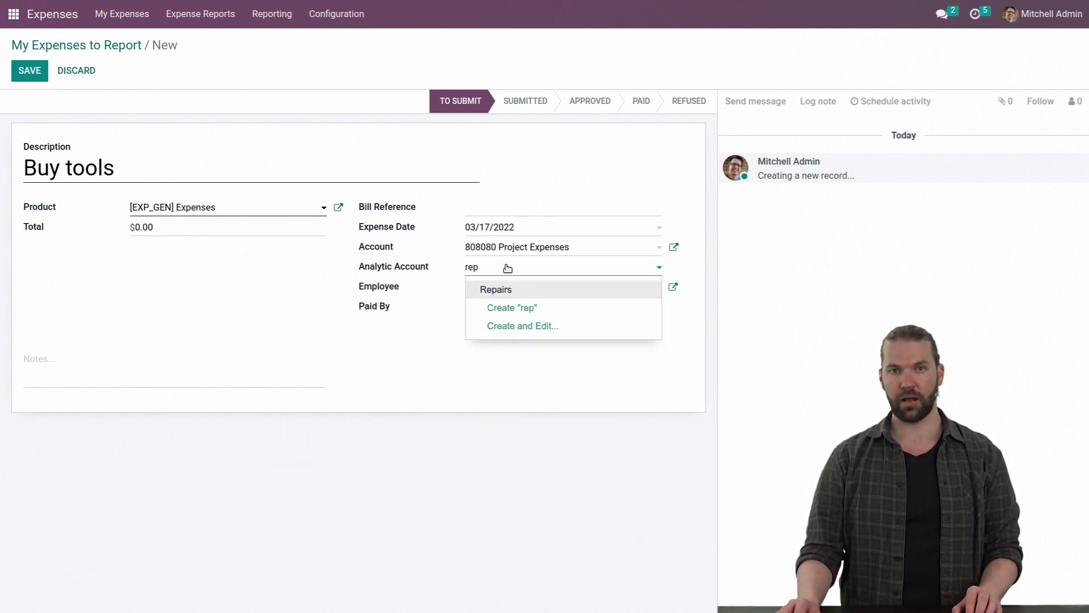
pyautogui.click(508, 288)
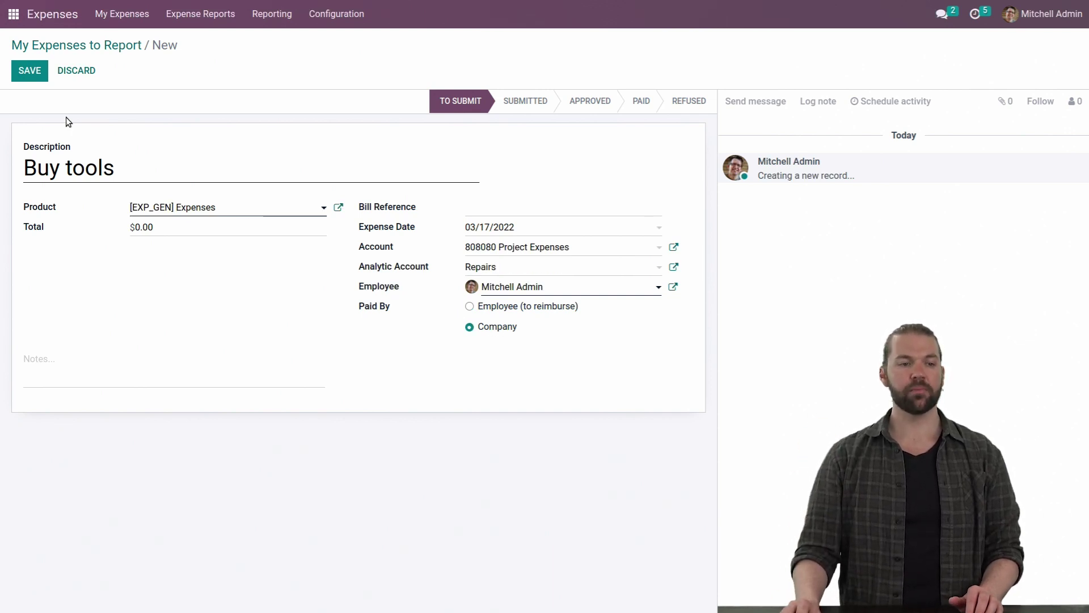
pyautogui.click(31, 77)
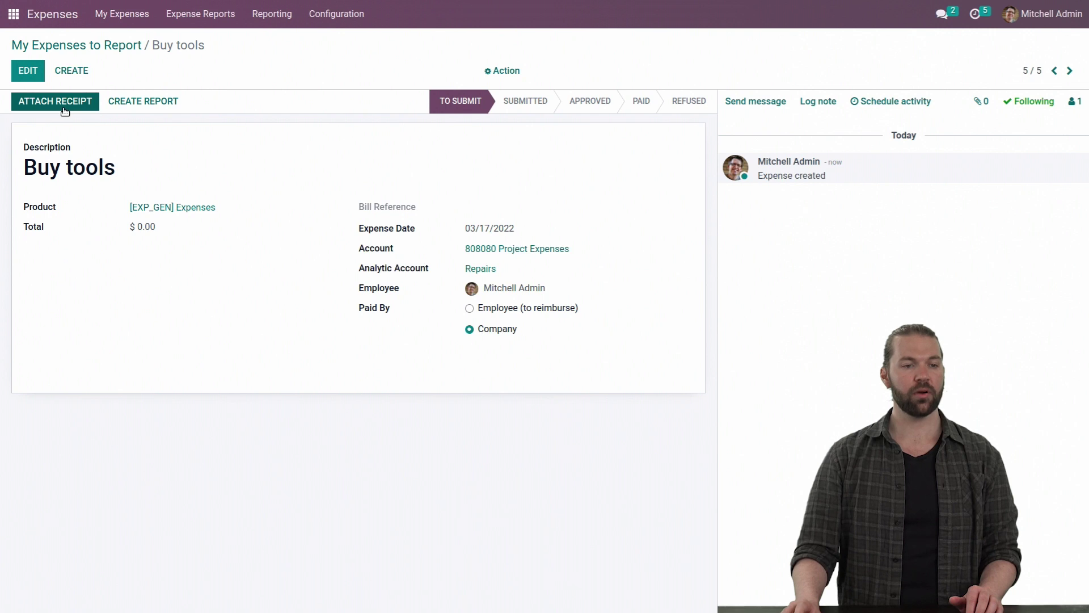
# Set the Buy tools expense total to 100, save, and create a draft expense report from it
pyautogui.click(124, 106)
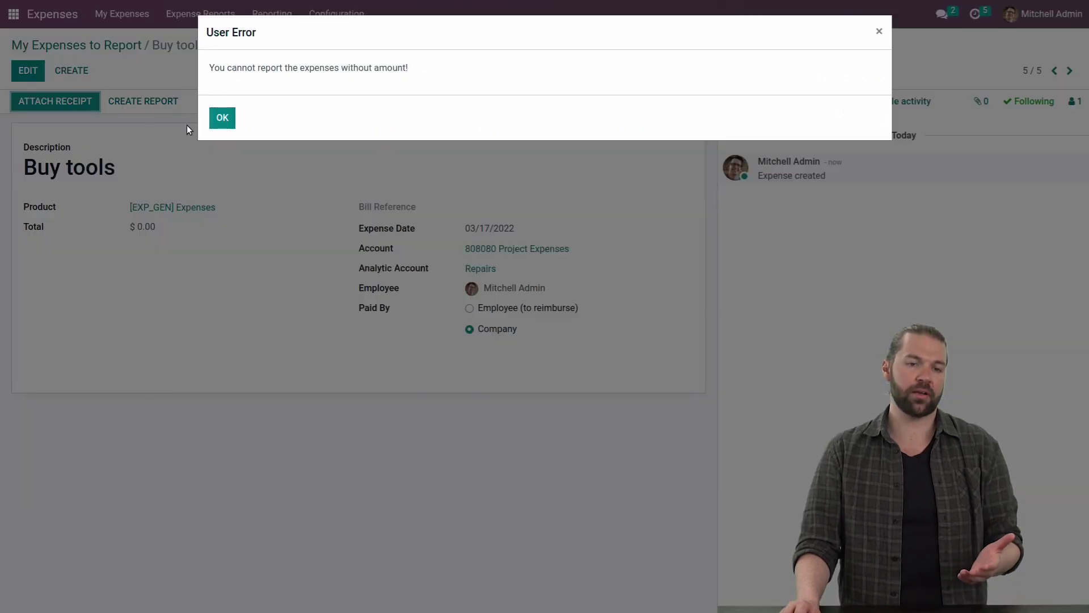
pyautogui.click(221, 117)
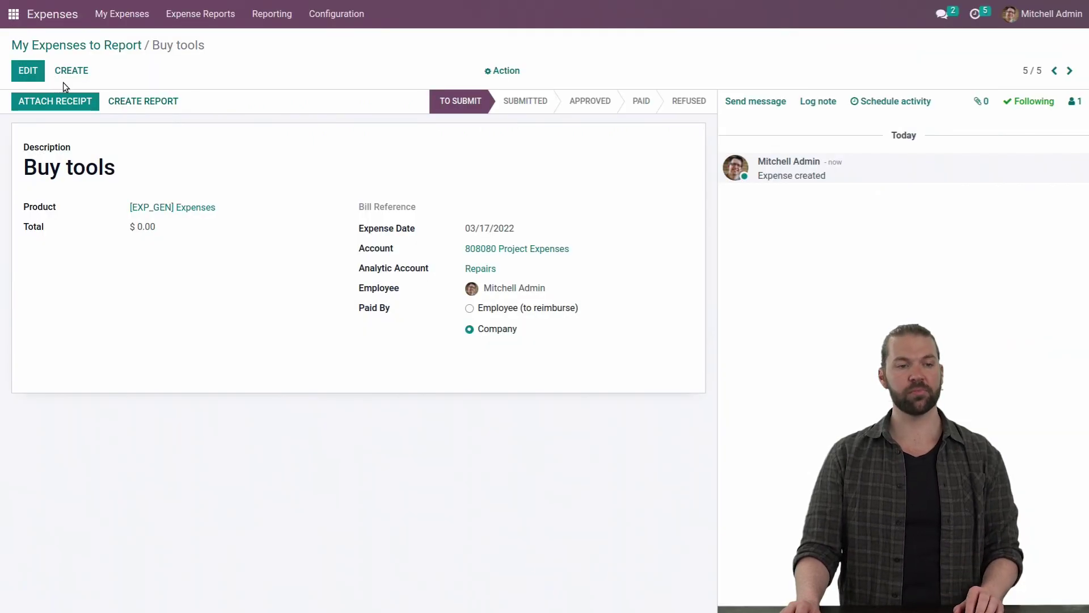
pyautogui.click(37, 76)
pyautogui.click(183, 226)
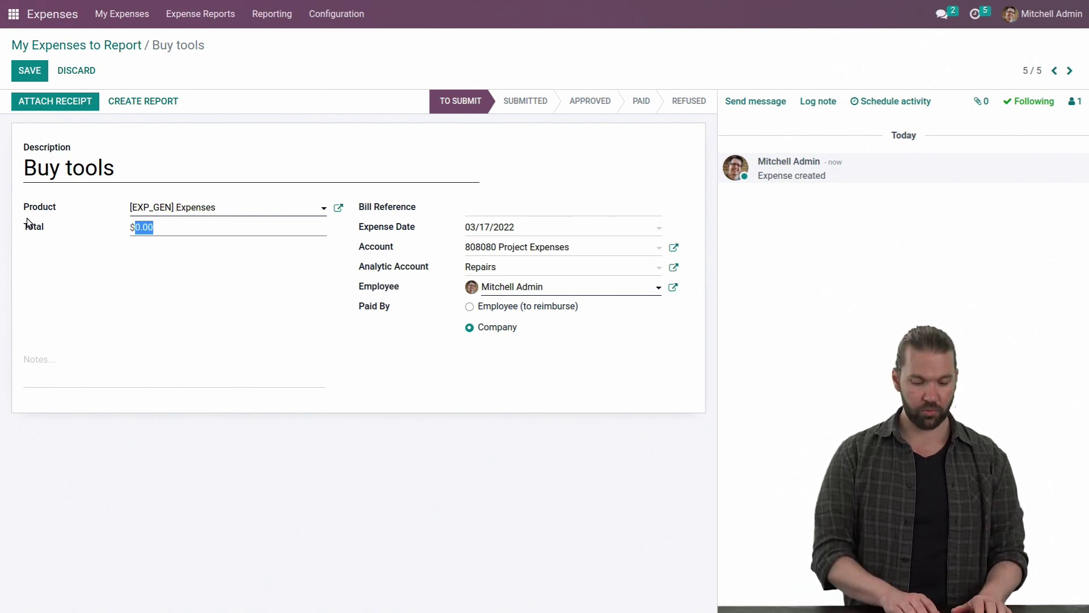
pyautogui.write('100')
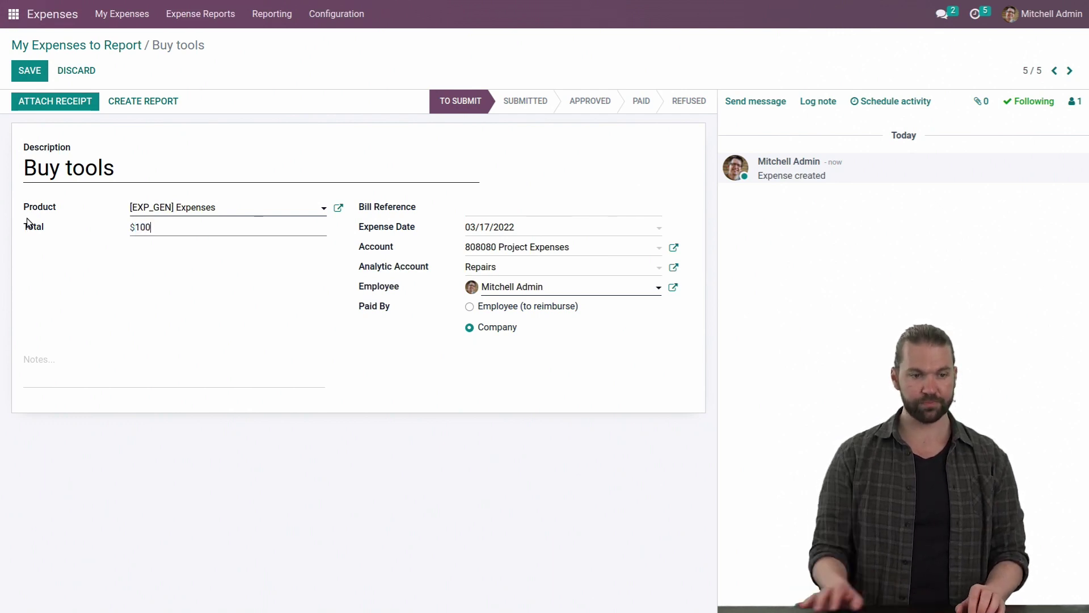
pyautogui.click(26, 213)
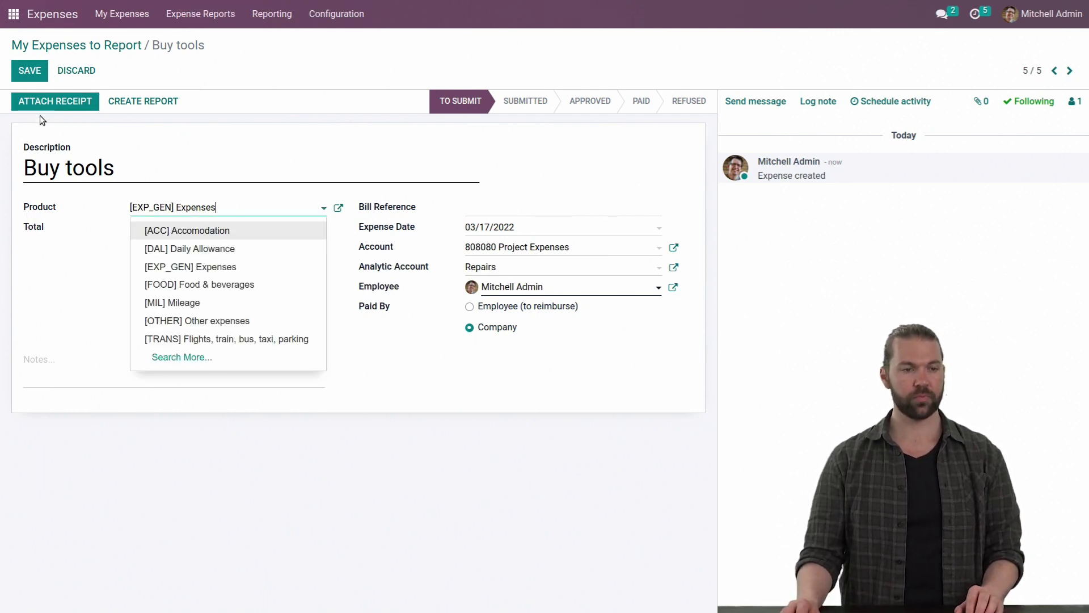
pyautogui.click(29, 70)
pyautogui.click(142, 100)
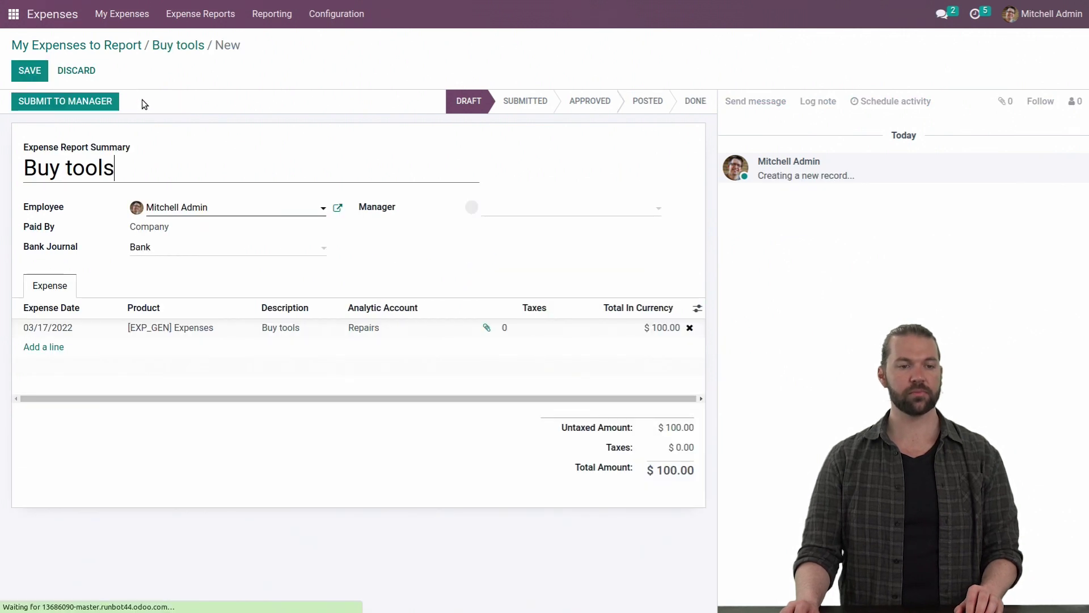
# Submit, approve and post the Buy tools expense report so it shows Done with $0.00 due
pyautogui.click(73, 101)
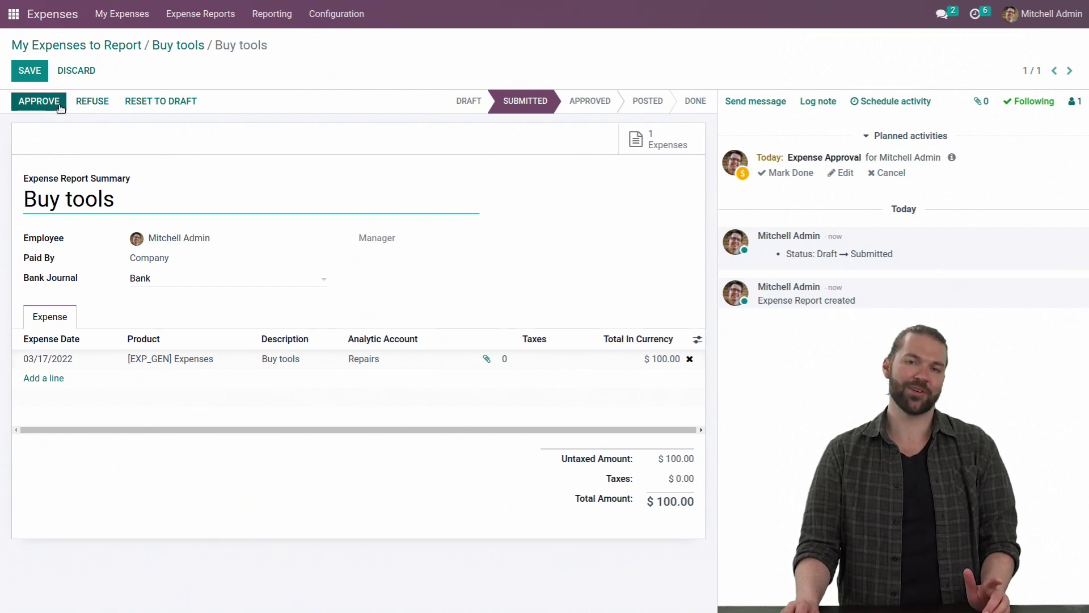
pyautogui.click(52, 108)
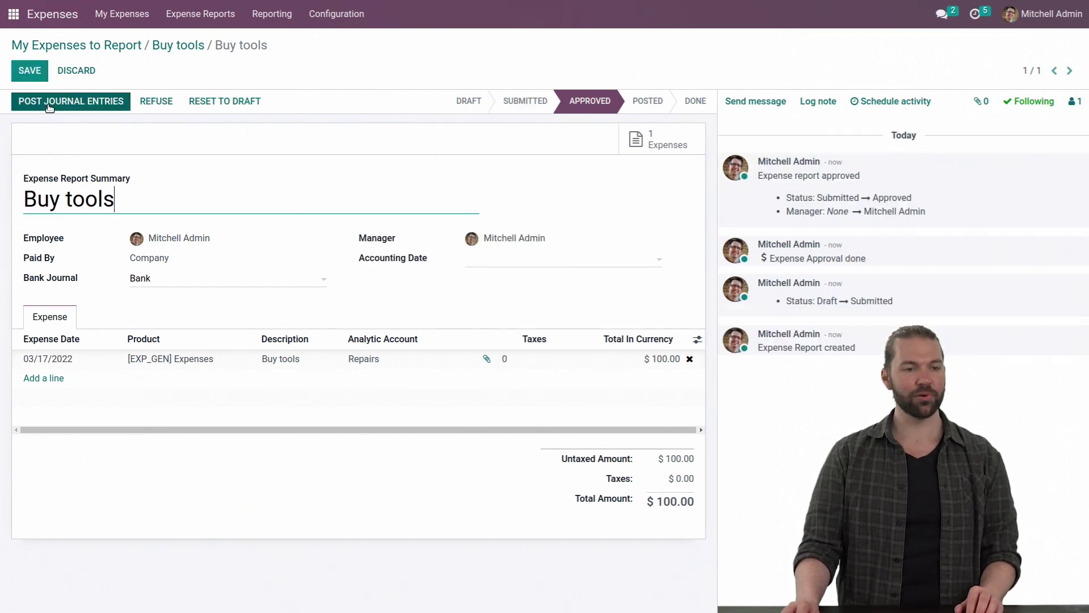
pyautogui.click(51, 106)
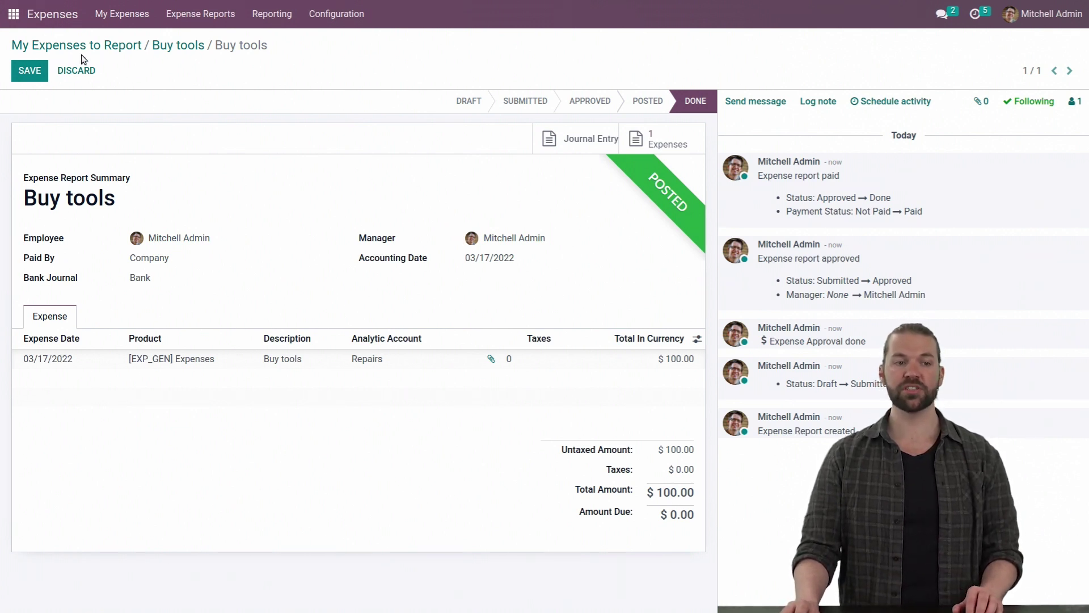
pyautogui.click(9, 17)
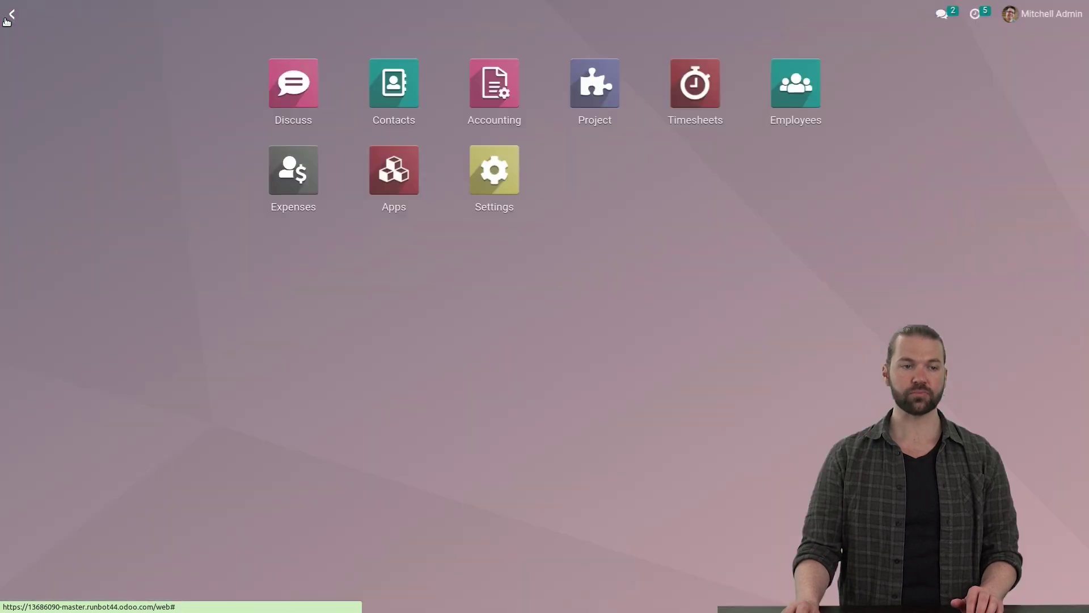
# Show Project x Budget 2022's Expenses line in Budgets Analysis: -100.00 practical vs -208.22 theoretical
pyautogui.click(502, 98)
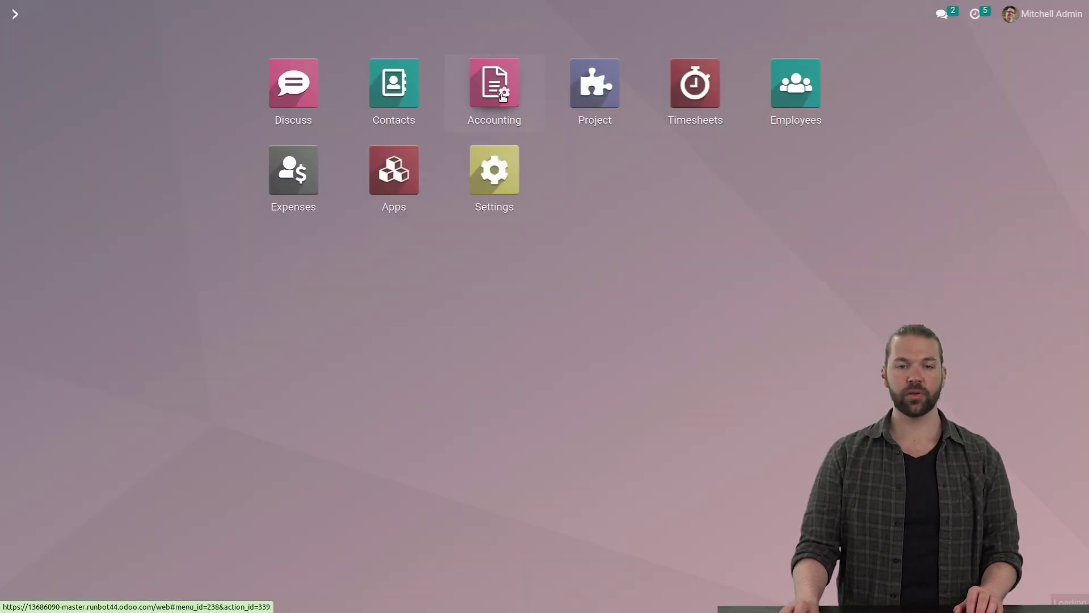
pyautogui.click(362, 14)
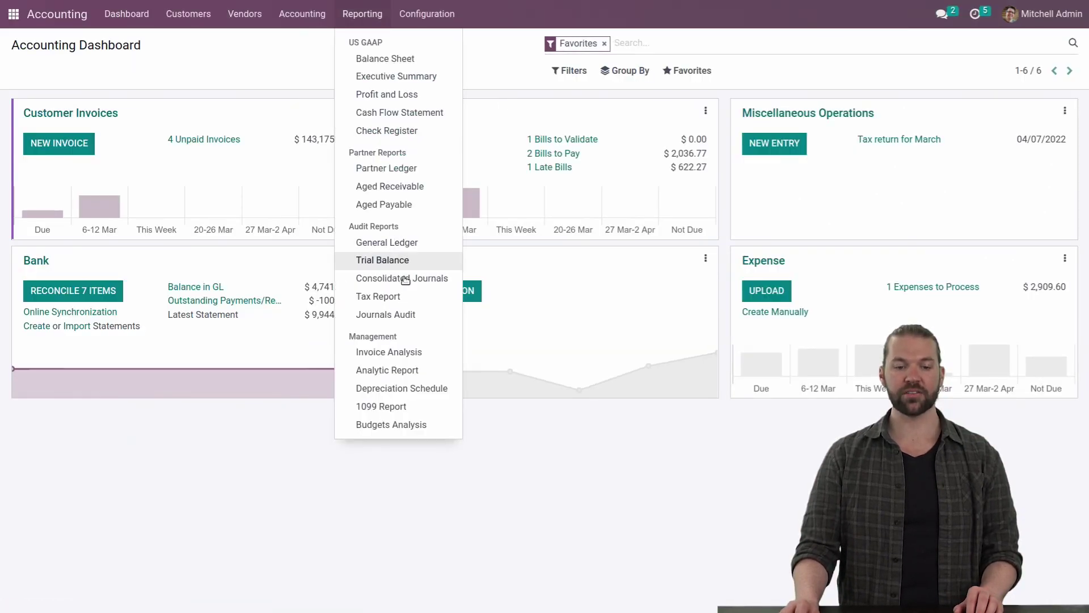
pyautogui.click(406, 426)
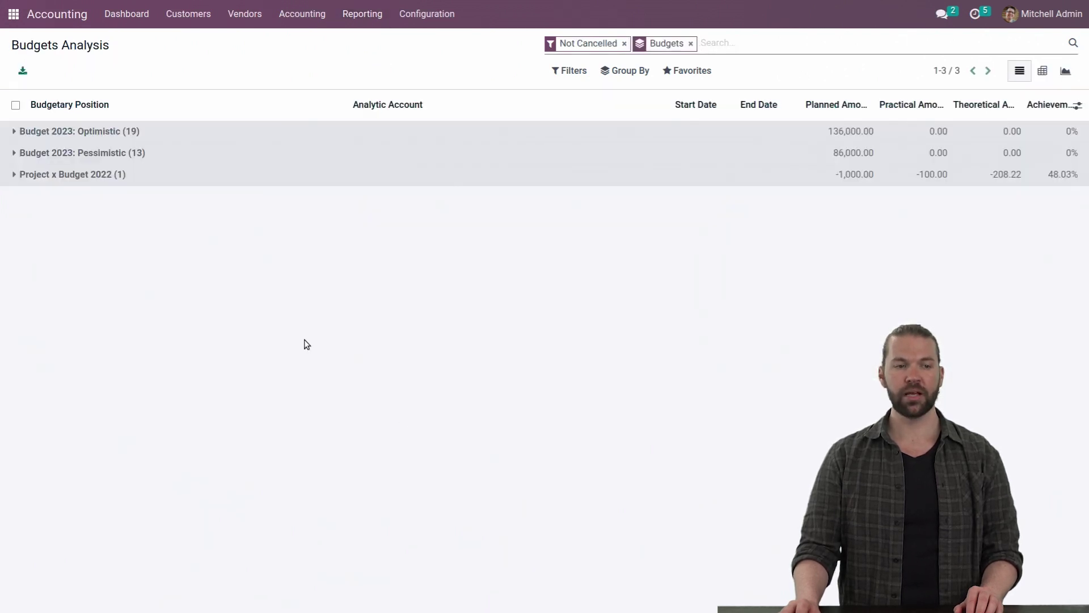
pyautogui.click(97, 175)
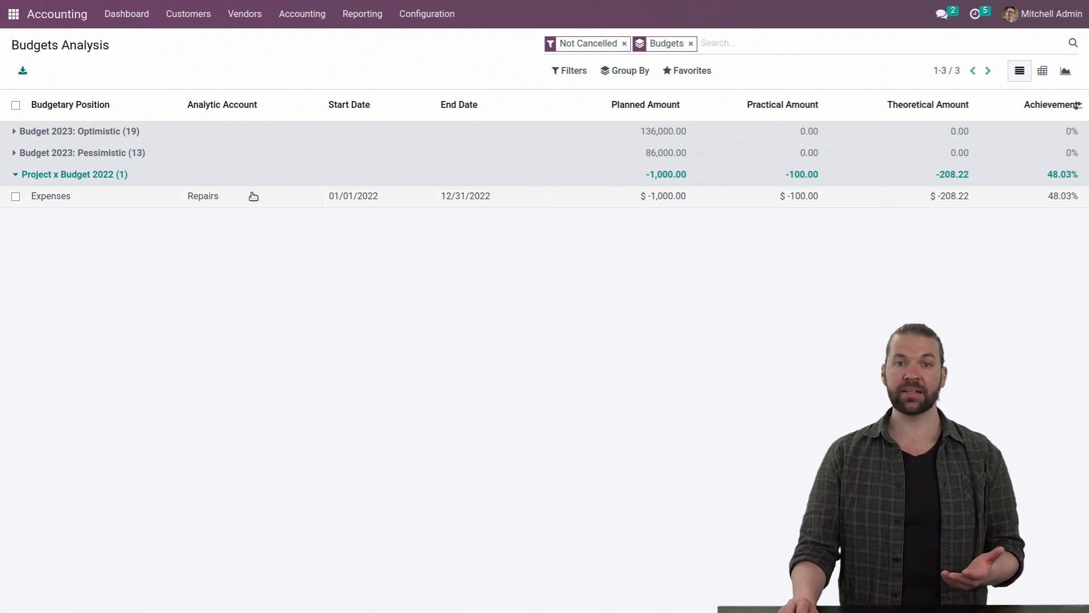
# Open the Repairs project's Budget Items, showing Expenses planned $-1,000.00 and practical $-100.00
pyautogui.click(12, 14)
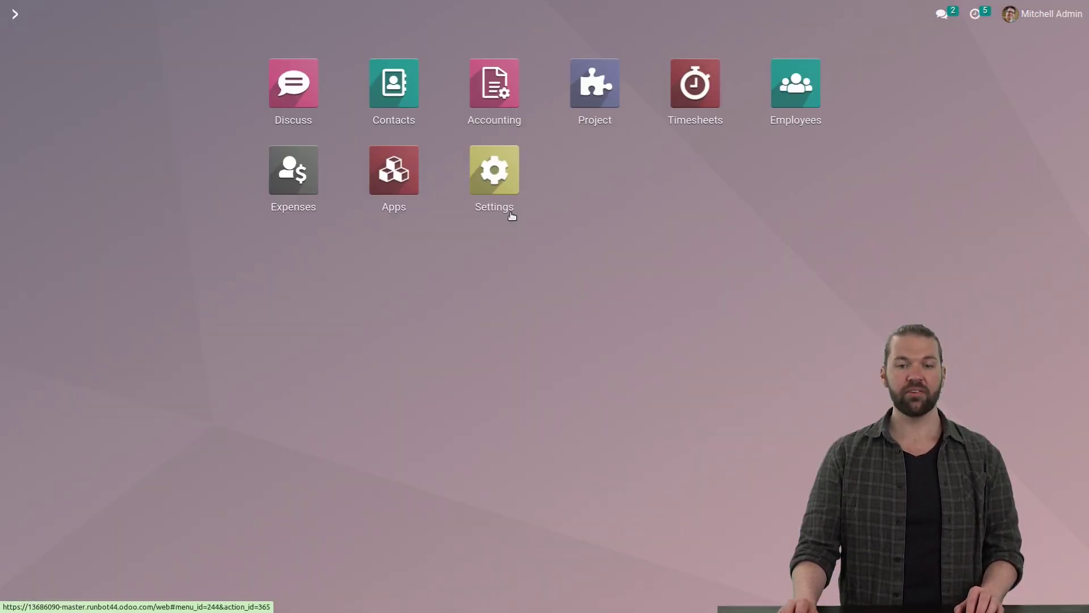
pyautogui.click(581, 103)
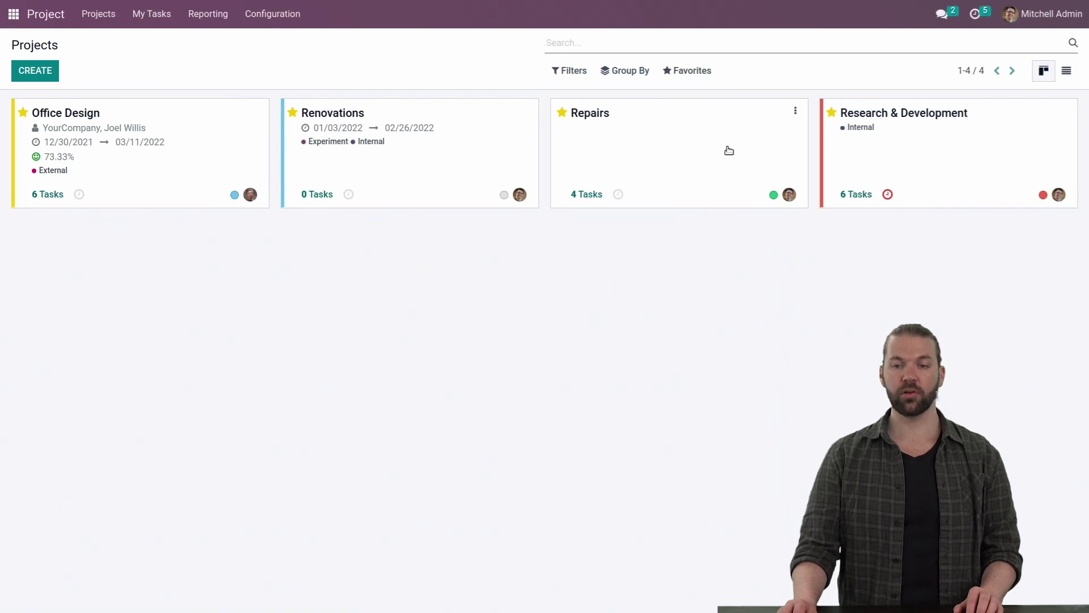
pyautogui.click(797, 112)
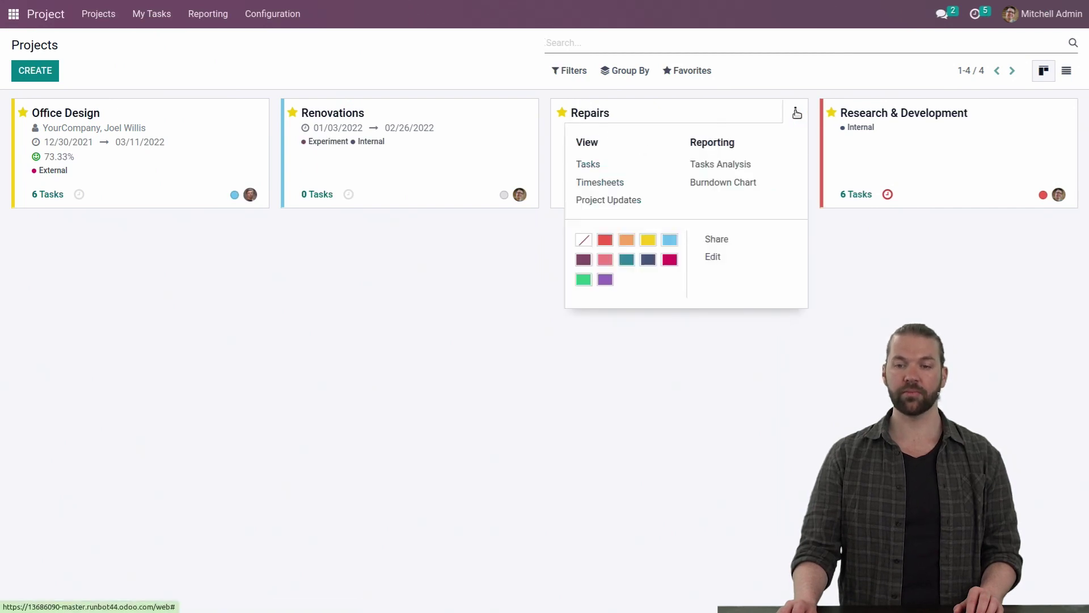
pyautogui.click(732, 258)
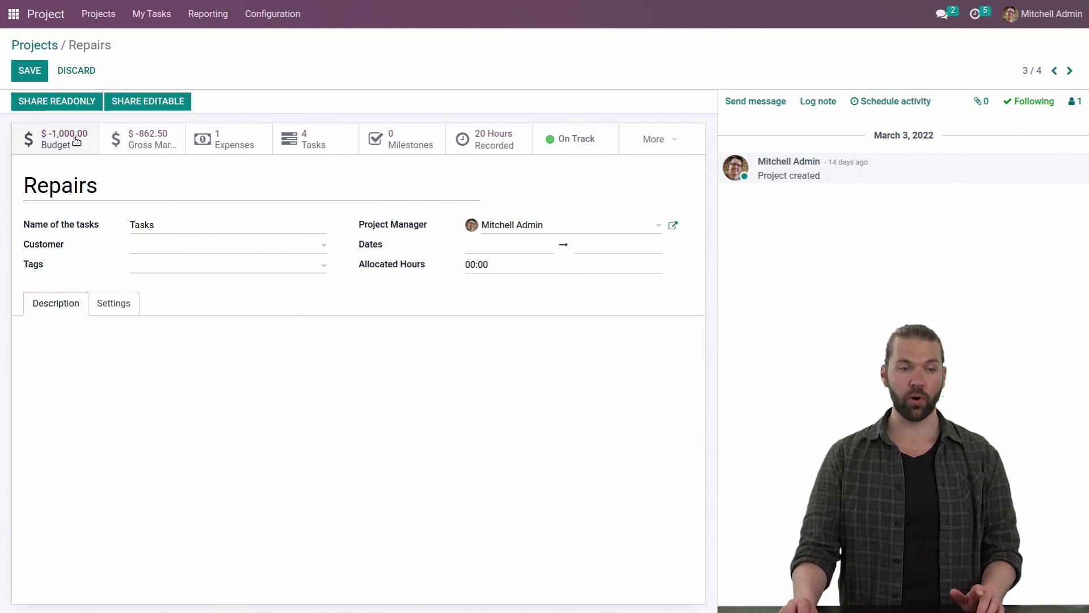
pyautogui.click(592, 136)
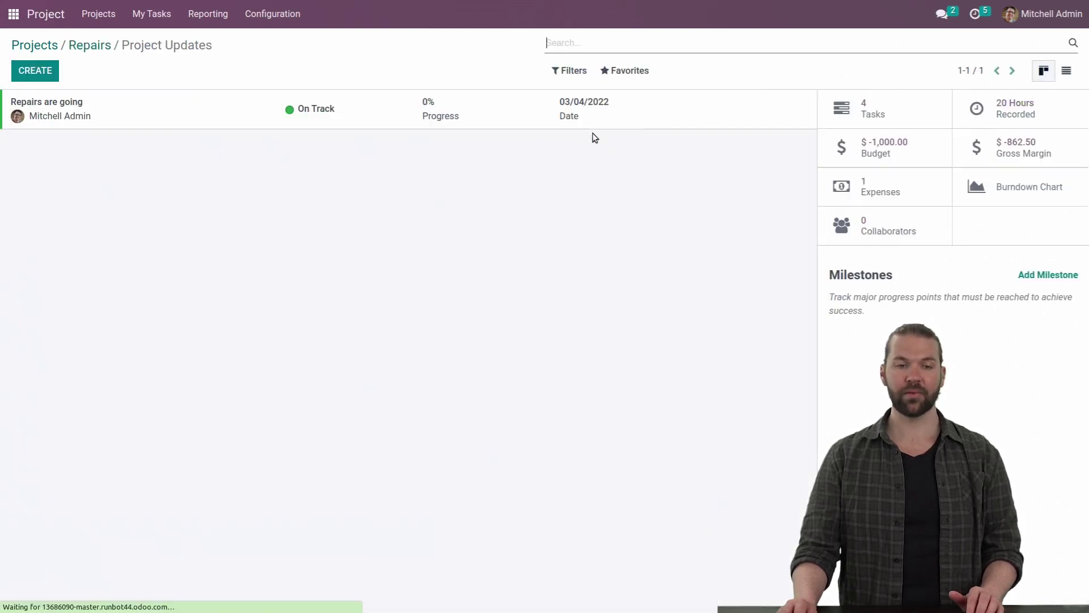
pyautogui.click(856, 148)
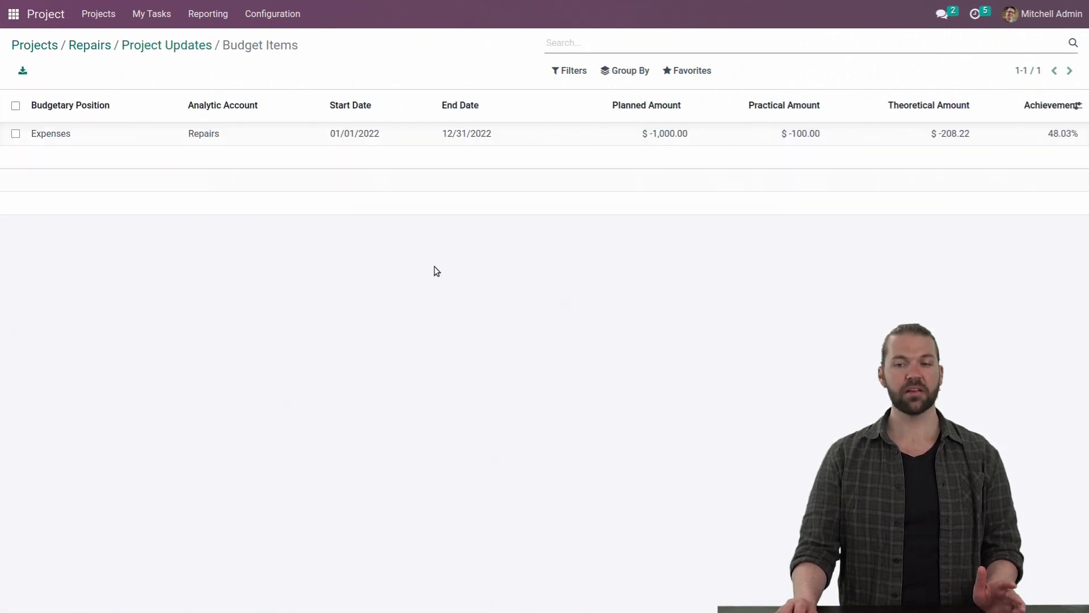